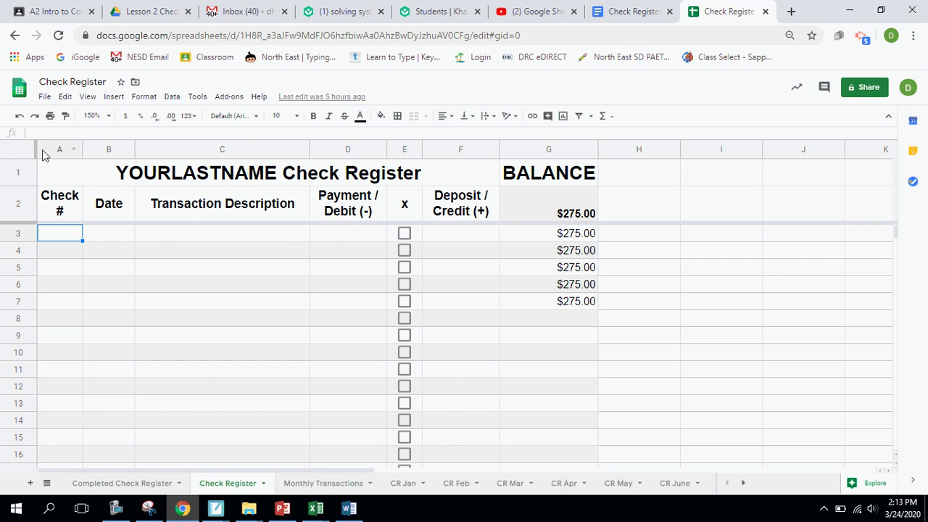
- Create a new blank spreadsheet from the open Check Register file
{"action": "left_click", "coordinate": [44, 99]}
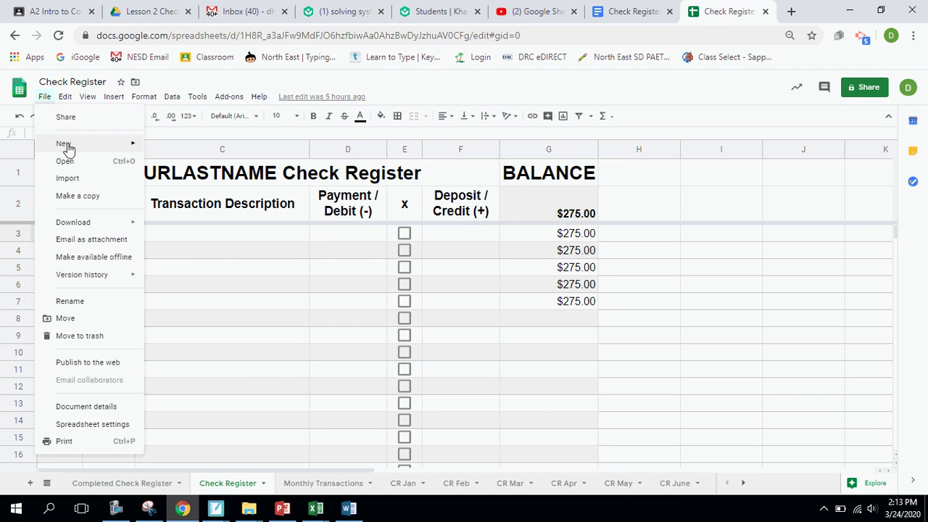
{"action": "mouse_move", "coordinate": [67, 147]}
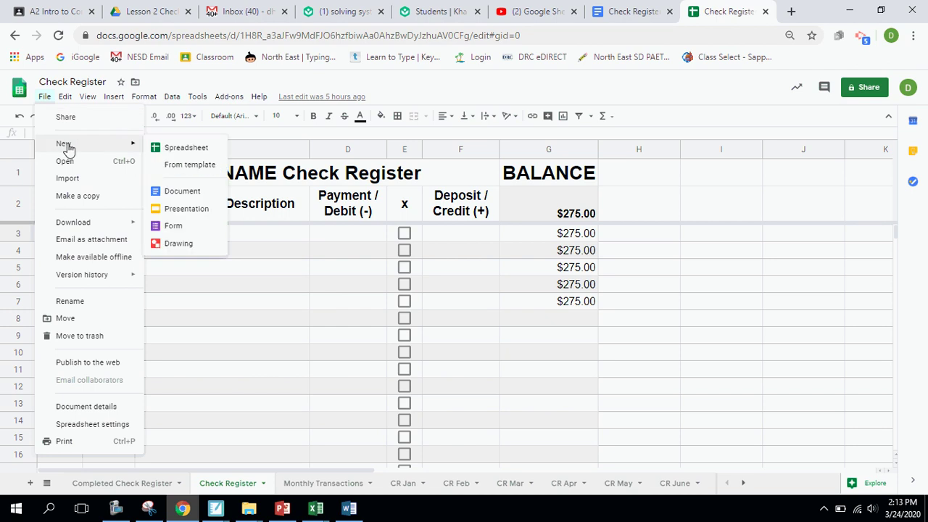
{"action": "left_click", "coordinate": [172, 152]}
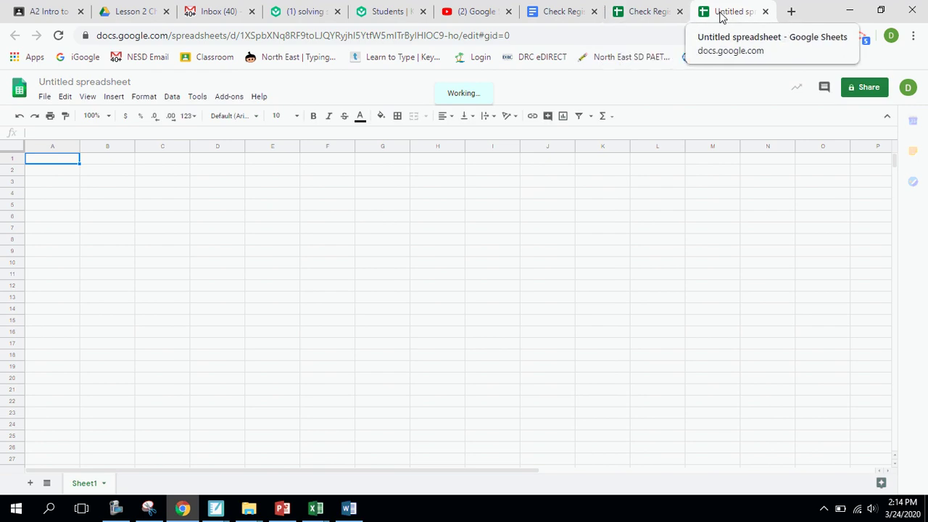
- Move the untitled spreadsheet into its own window and place it side by side with the Check Register window
{"action": "left_click_drag", "start_coordinate": [723, 16], "coordinate": [589, 77]}
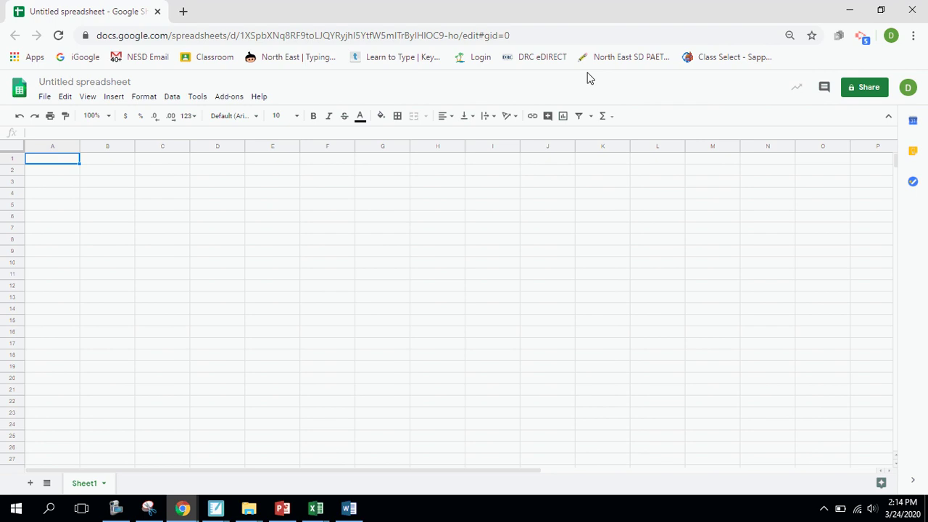
{"action": "key", "text": "super+Left"}
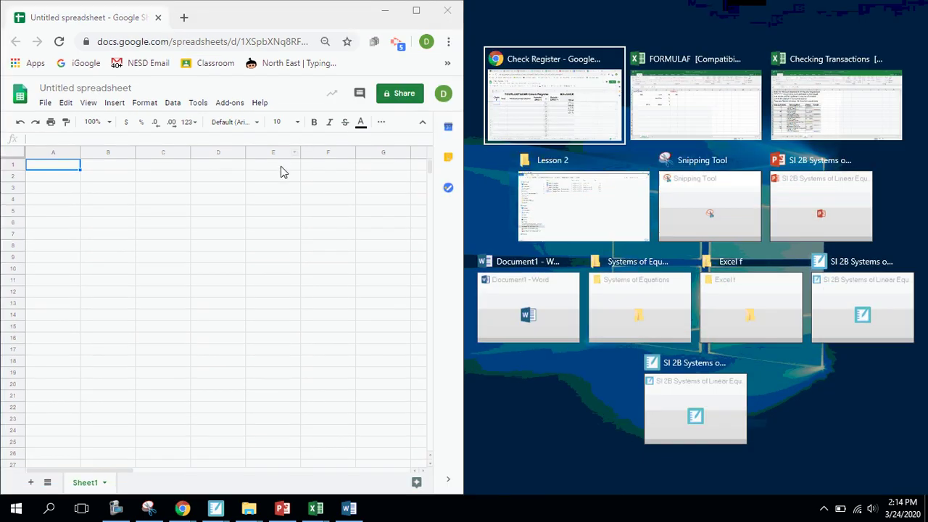
{"action": "left_click", "coordinate": [549, 126]}
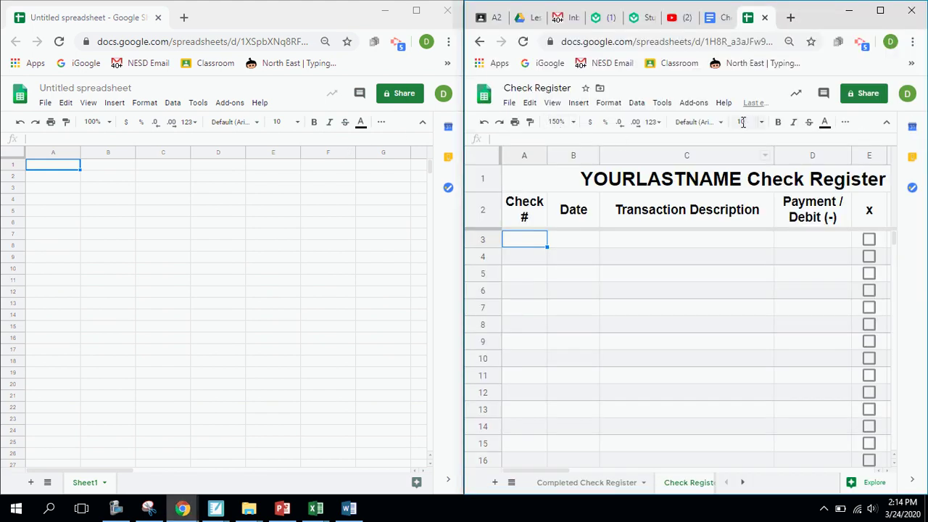
- Set the zoom of the Check Register sheet to 100% so all columns through BALANCE fit
{"action": "left_click", "coordinate": [573, 124]}
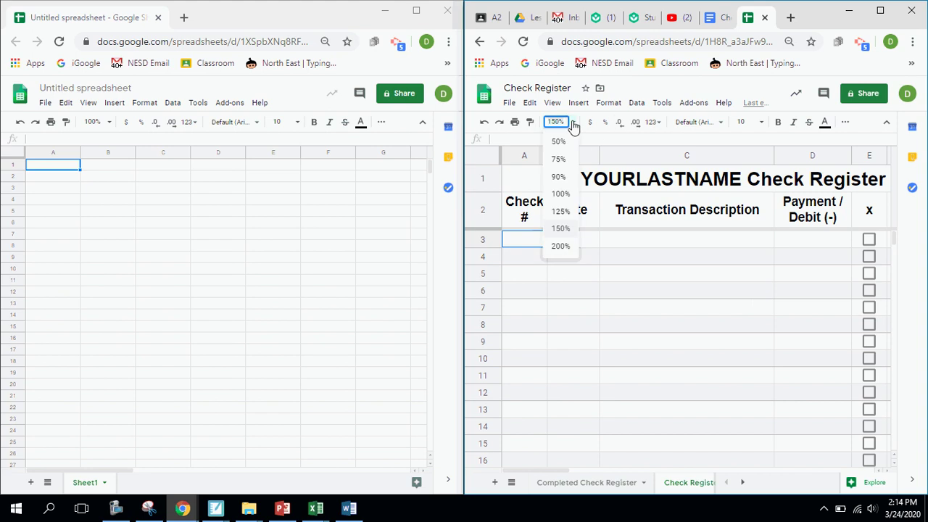
{"action": "left_click", "coordinate": [571, 181]}
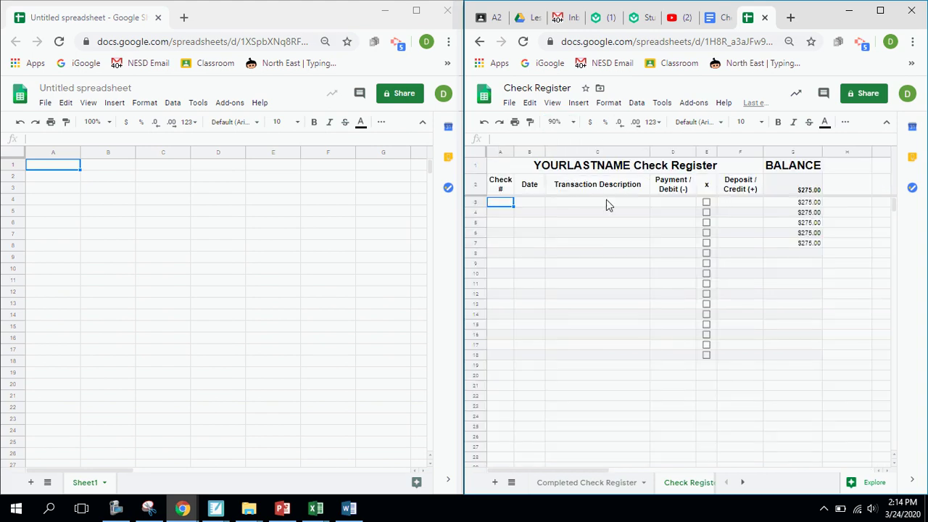
{"action": "left_click", "coordinate": [573, 123]}
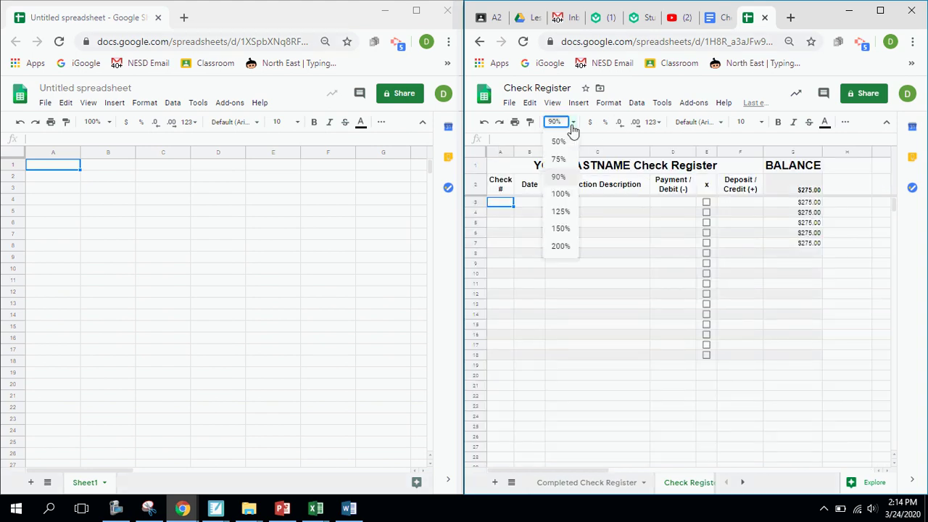
{"action": "left_click", "coordinate": [564, 211]}
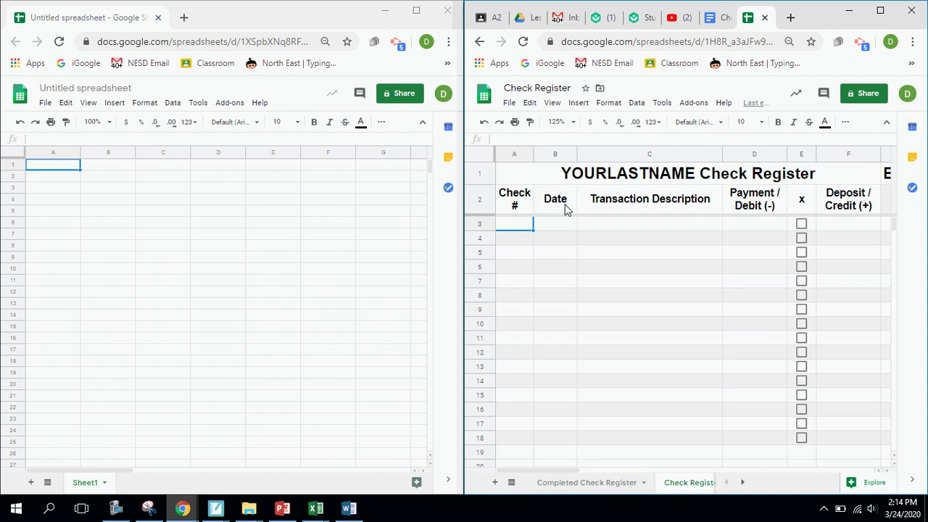
{"action": "left_click", "coordinate": [570, 122]}
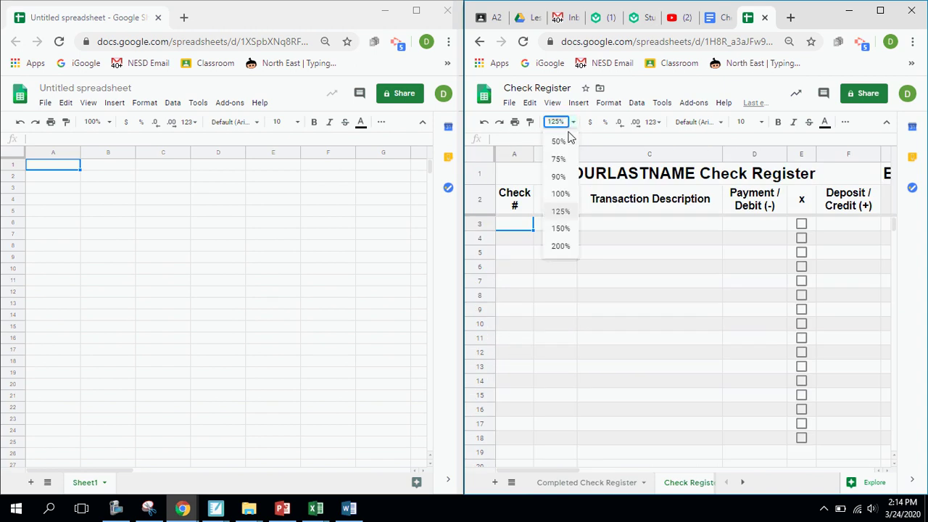
{"action": "left_click", "coordinate": [562, 194]}
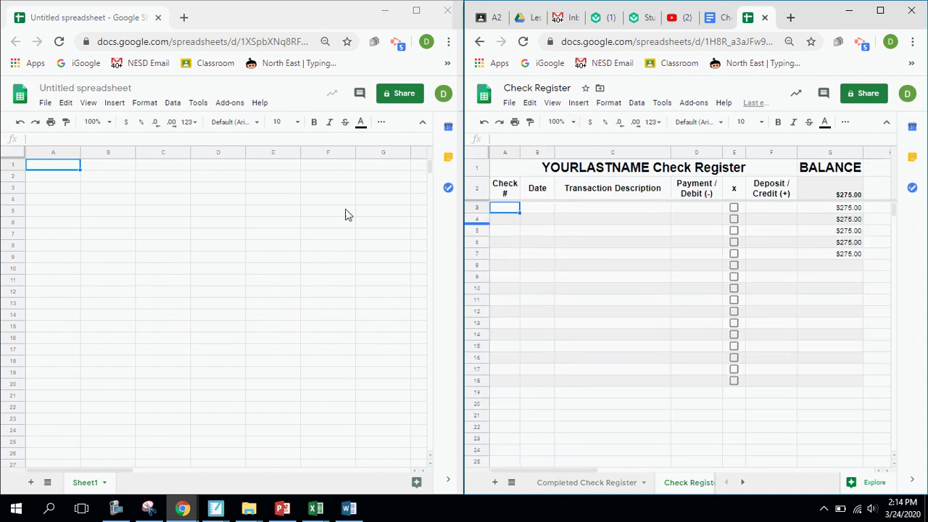
- In the untitled spreadsheet, enter the owner's last name followed by "Check Register" as the title in cell A1
{"action": "left_click", "coordinate": [60, 169]}
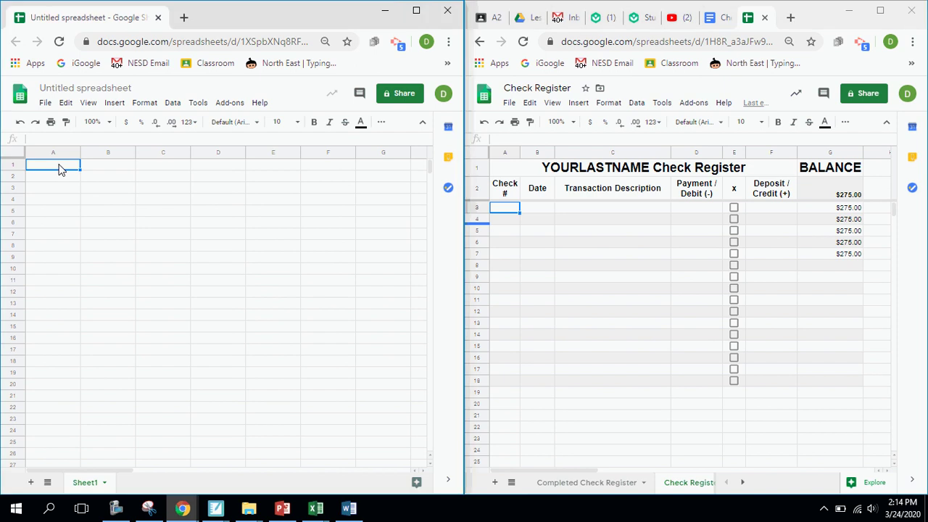
{"action": "type", "text": "Hering "}
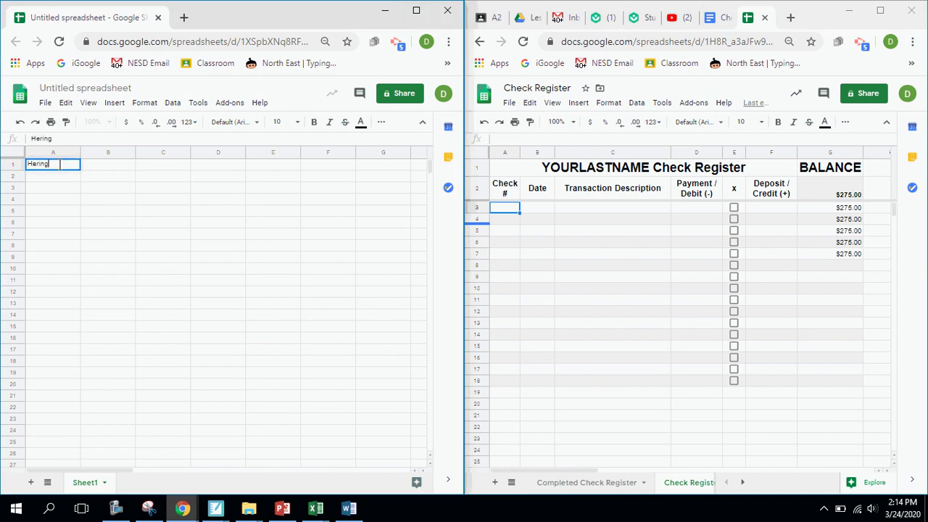
{"action": "type", "text": "Check Register"}
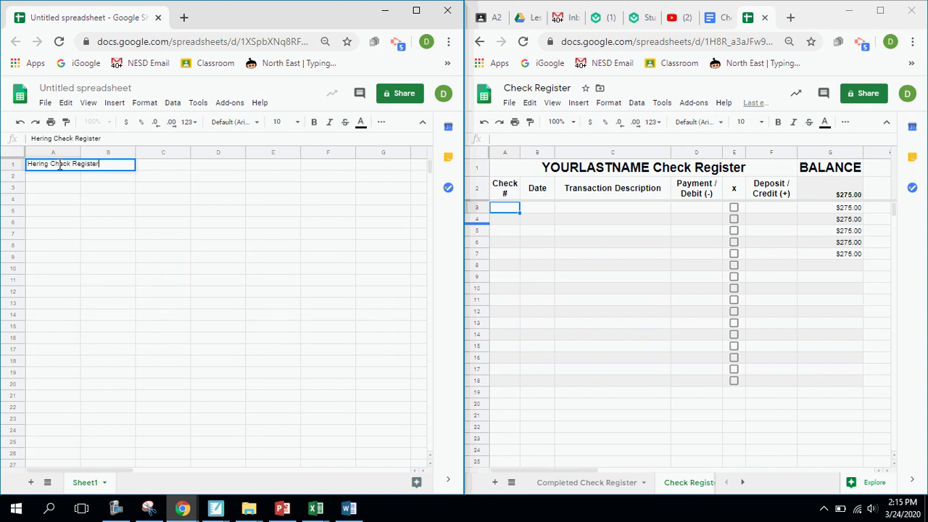
{"action": "key", "text": "Return"}
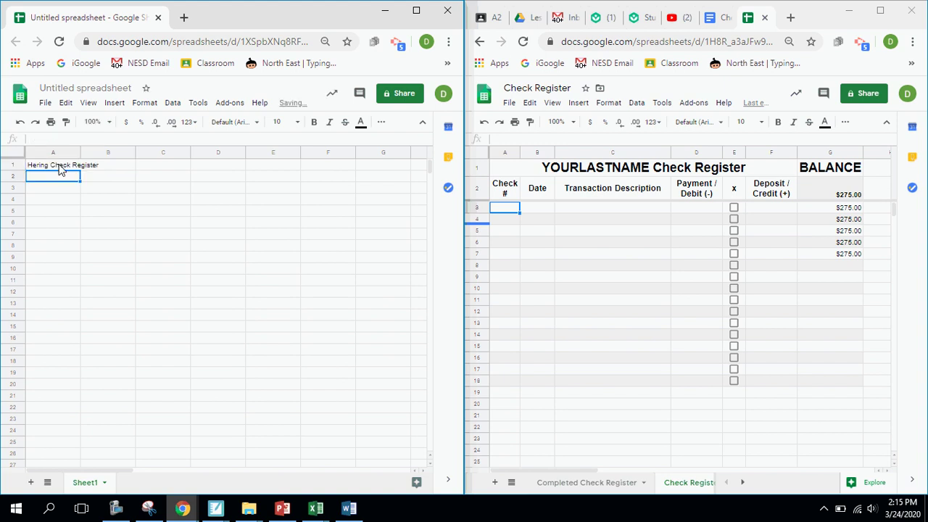
- Enter the headers Check #, Date and Transaction Description in cells A2 to C2, with # on a second line
{"action": "type", "text": "Check"}
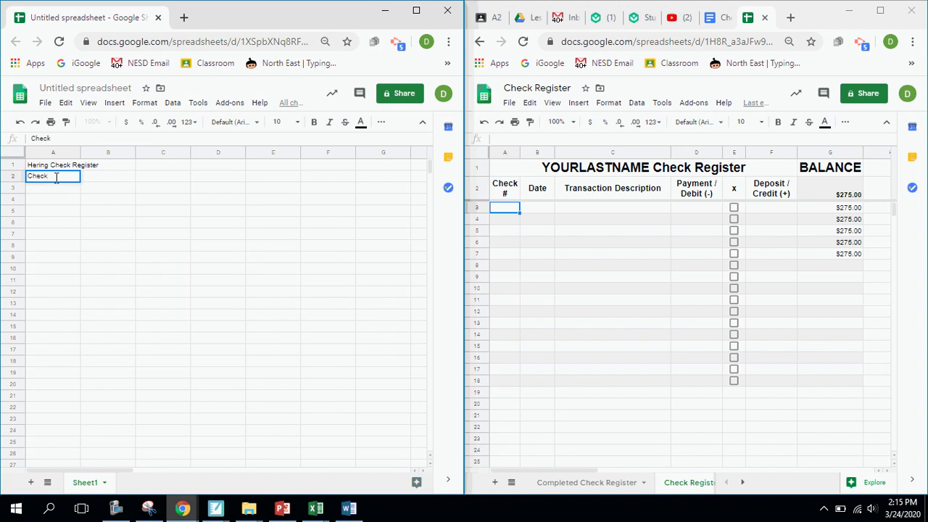
{"action": "key", "text": "alt+Return"}
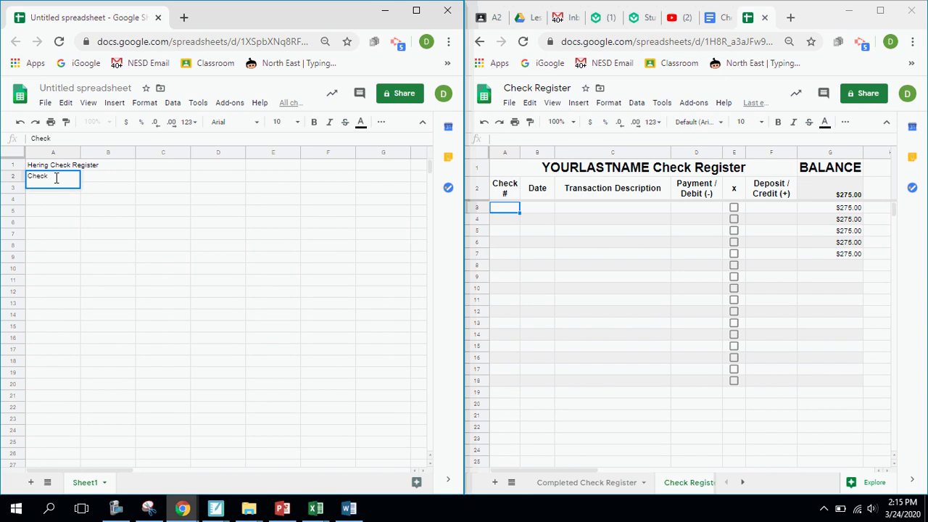
{"action": "type", "text": "#"}
{"action": "key", "text": "Tab"}
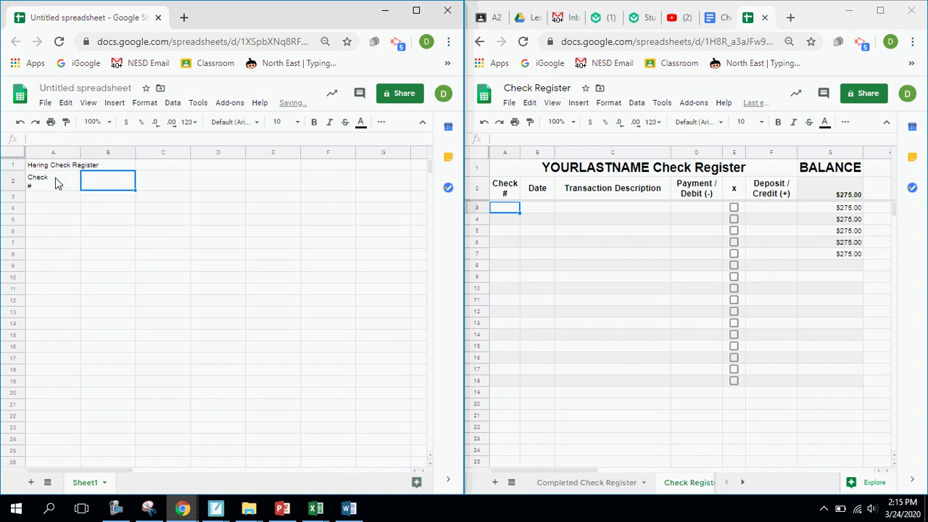
{"action": "type", "text": "Date"}
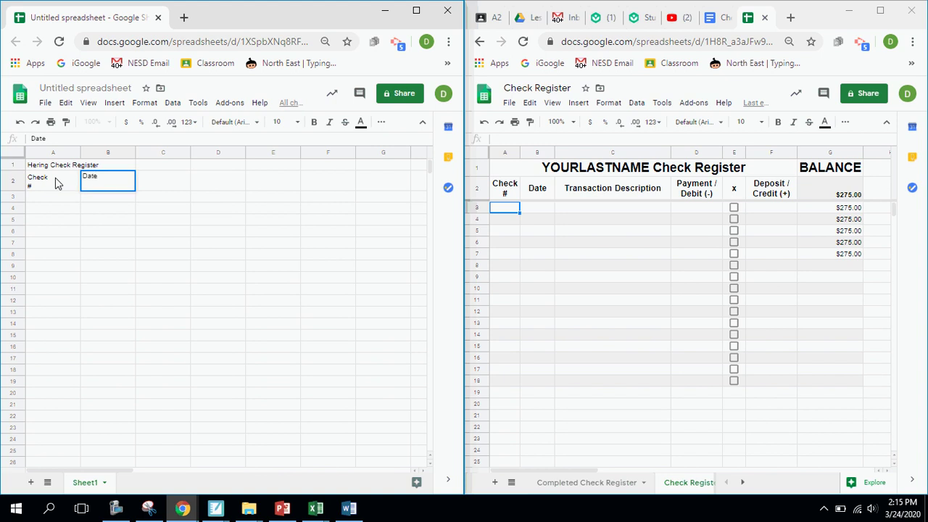
{"action": "key", "text": "Tab"}
{"action": "type", "text": "Transaction"}
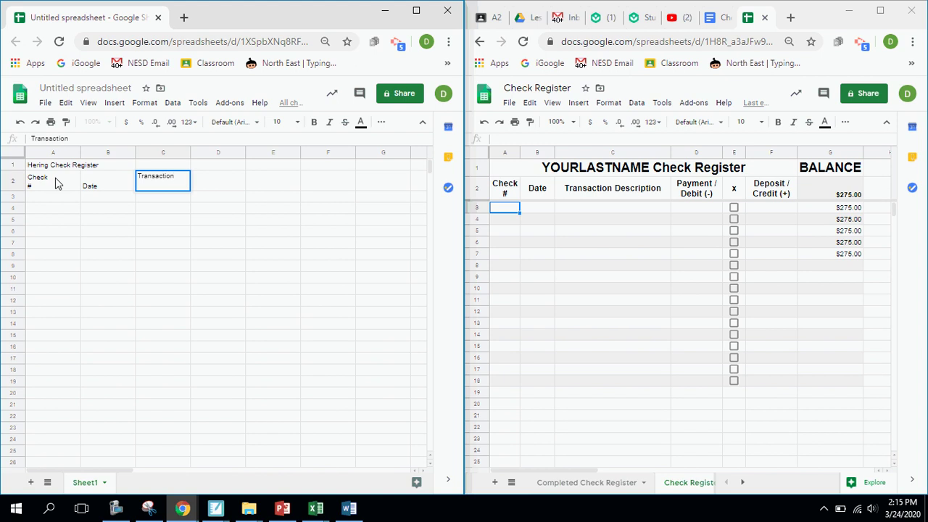
{"action": "type", "text": " Descri"}
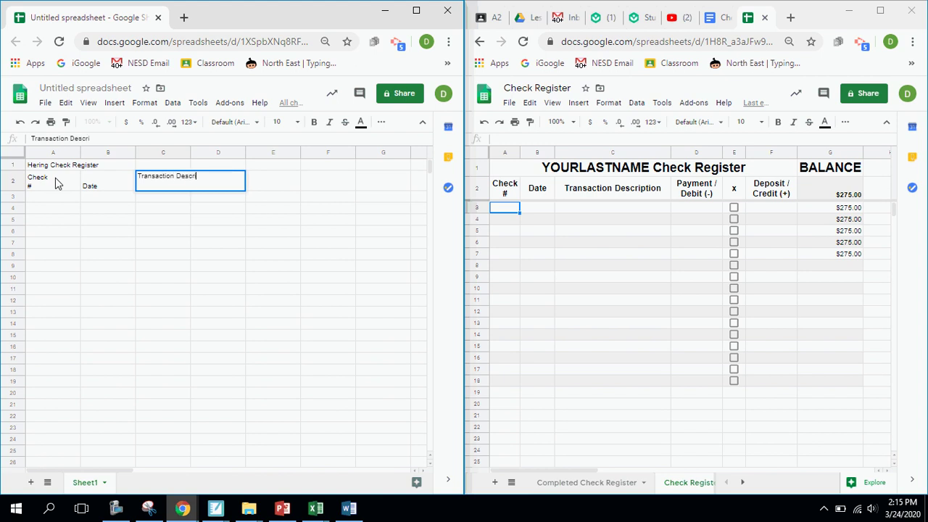
{"action": "type", "text": "ption"}
{"action": "key", "text": "Tab"}
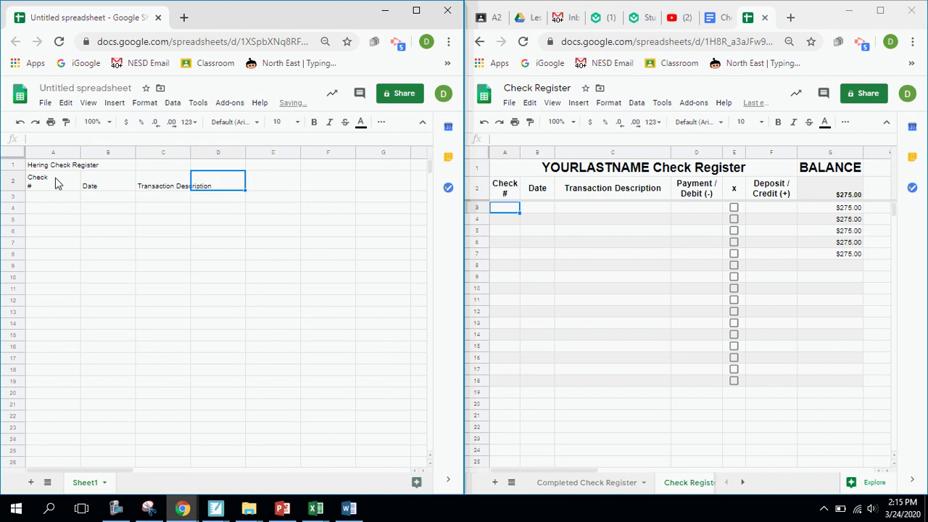
- Enter the headers Payment / Debit (-), x and Deposit / Credit (+) in D2 to F2, splitting D2 and F2 over two lines
{"action": "type", "text": "Payment /"}
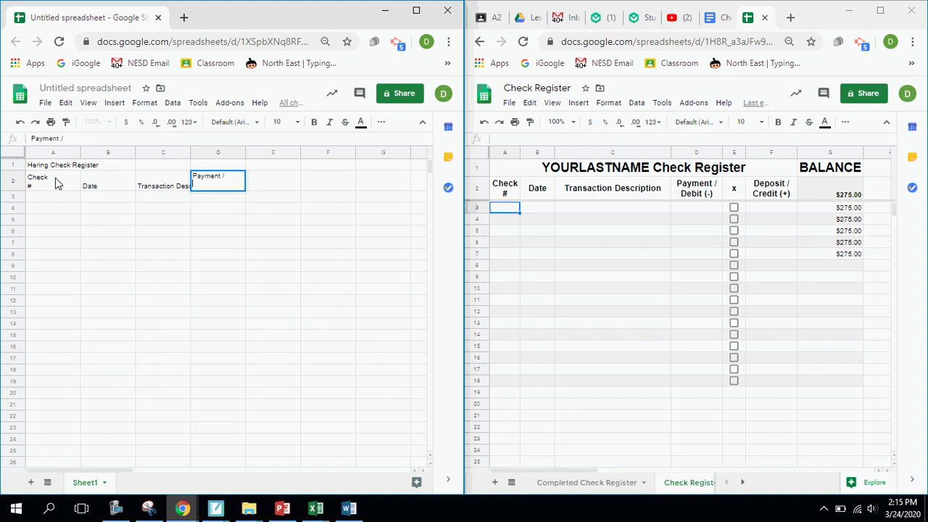
{"action": "type", "text": "Debit (-"}
{"action": "key", "text": "Tab"}
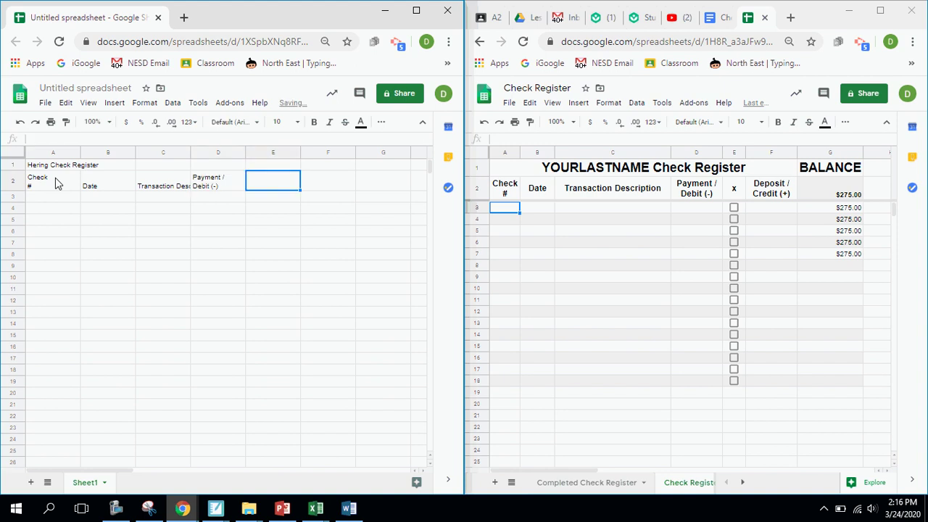
{"action": "type", "text": "x"}
{"action": "key", "text": "Tab"}
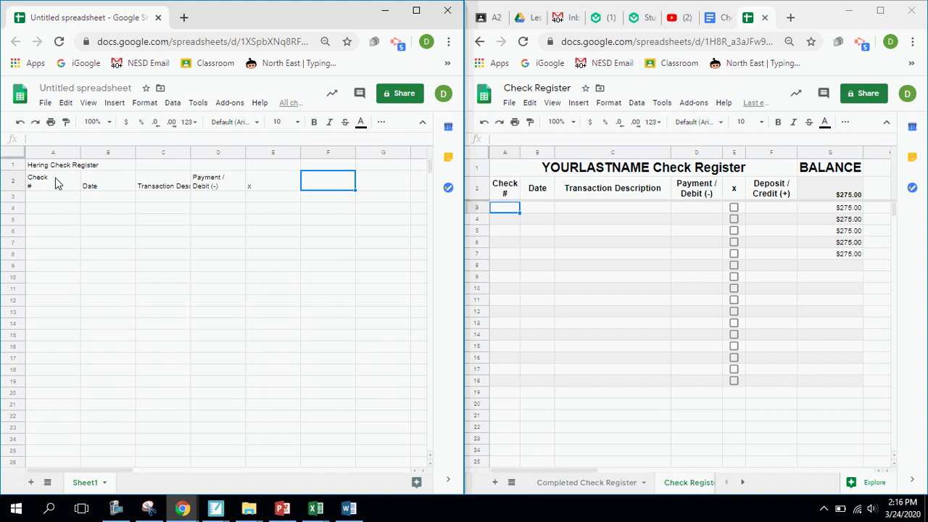
{"action": "type", "text": "Deposi"}
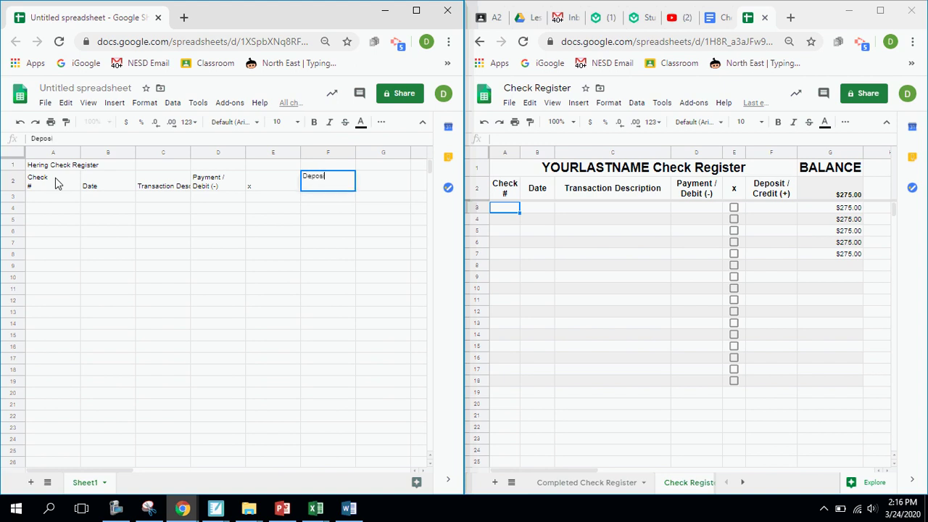
{"action": "type", "text": "t /"}
{"action": "type", "text": "C"}
{"action": "type", "text": "redit (+"}
{"action": "key", "text": "Tab"}
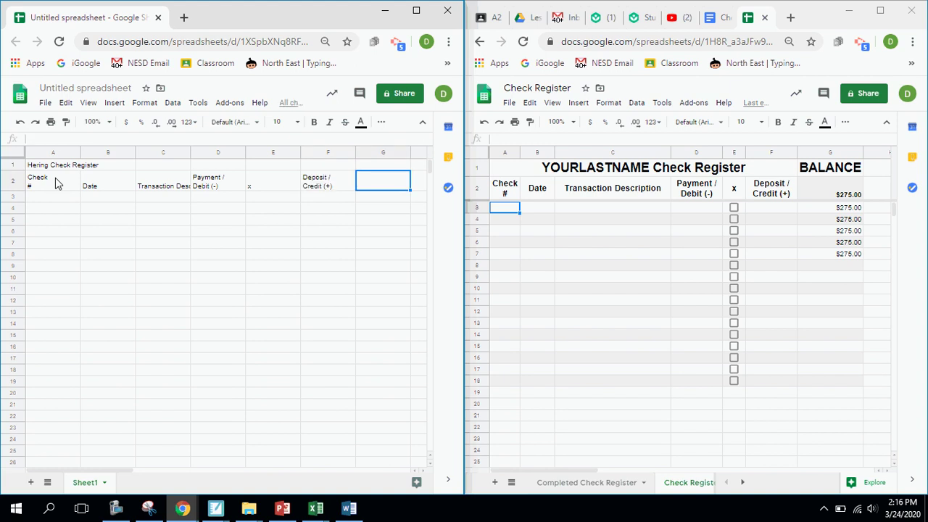
- Enter the starting balance 275 in cell G2 and the heading BALANCE in G1
{"action": "type", "text": "275"}
{"action": "key", "text": "Up"}
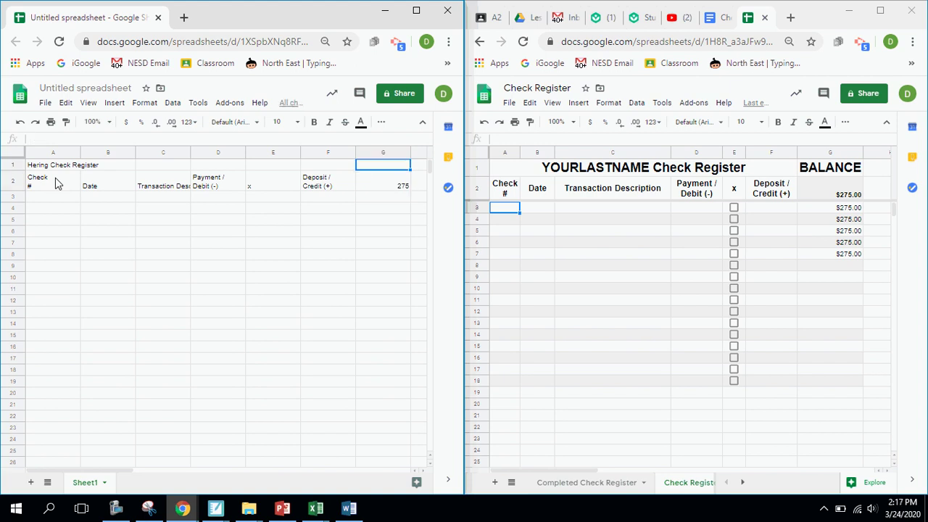
{"action": "type", "text": "BA"}
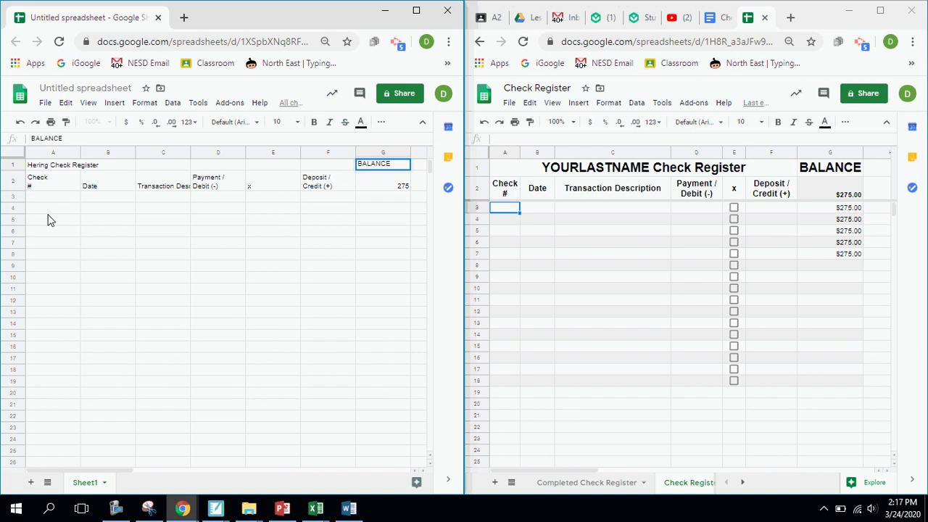
- Enter the label Name in cell A5
{"action": "left_click", "coordinate": [51, 222]}
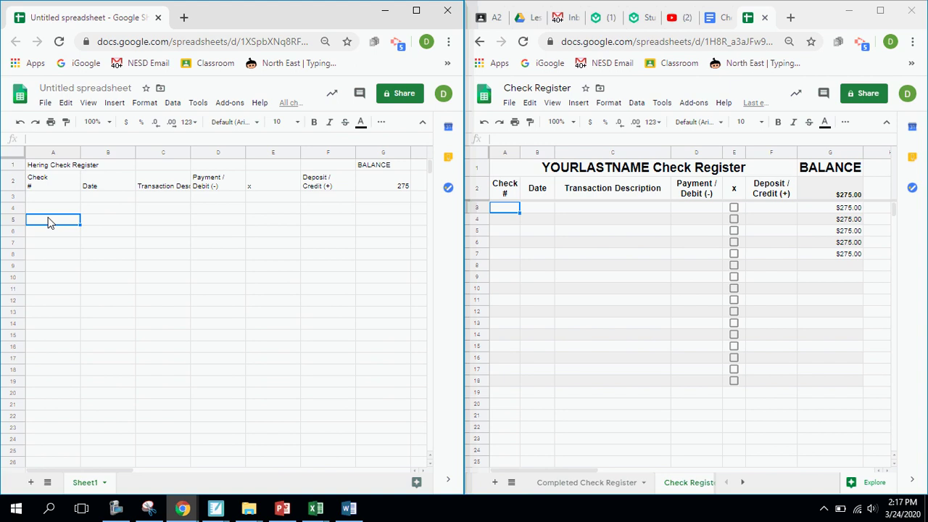
{"action": "type", "text": "Name"}
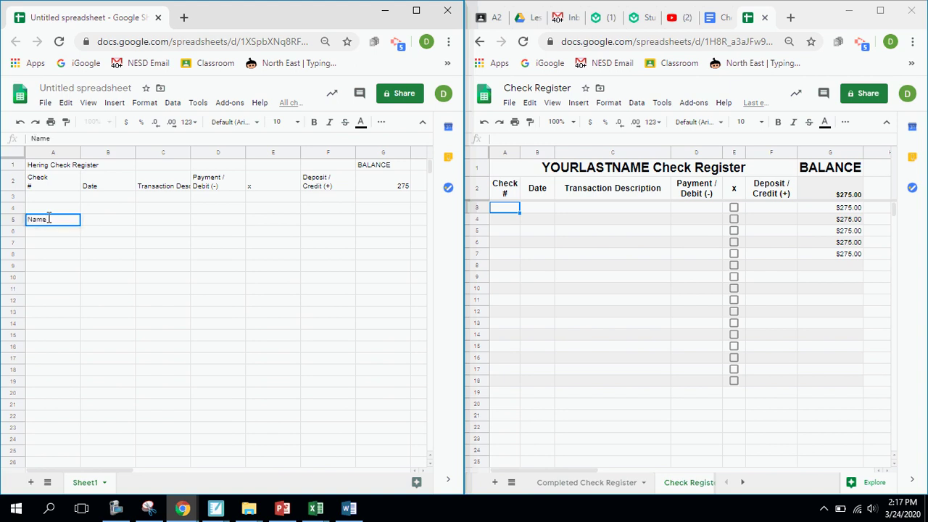
{"action": "key", "text": "Tab"}
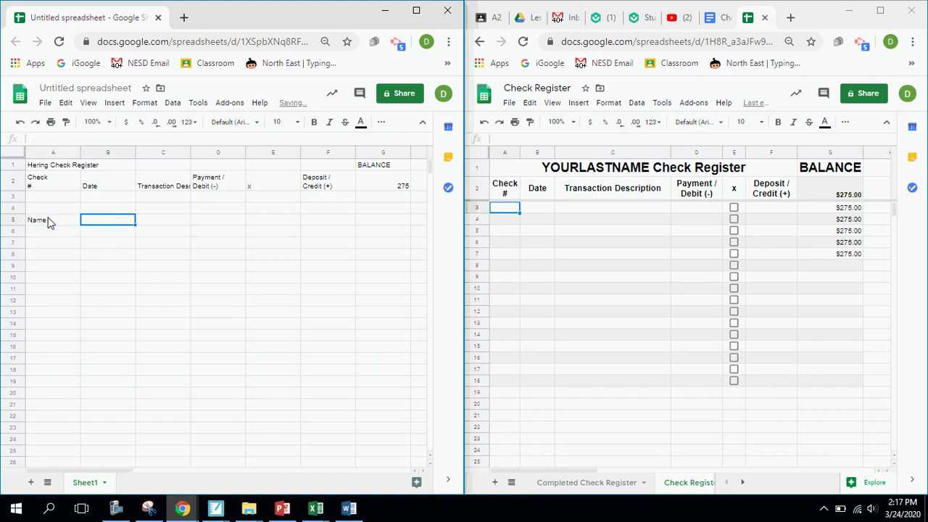
- Maximize the untitled spreadsheet's window and set its zoom to 150%
{"action": "left_click", "coordinate": [415, 11]}
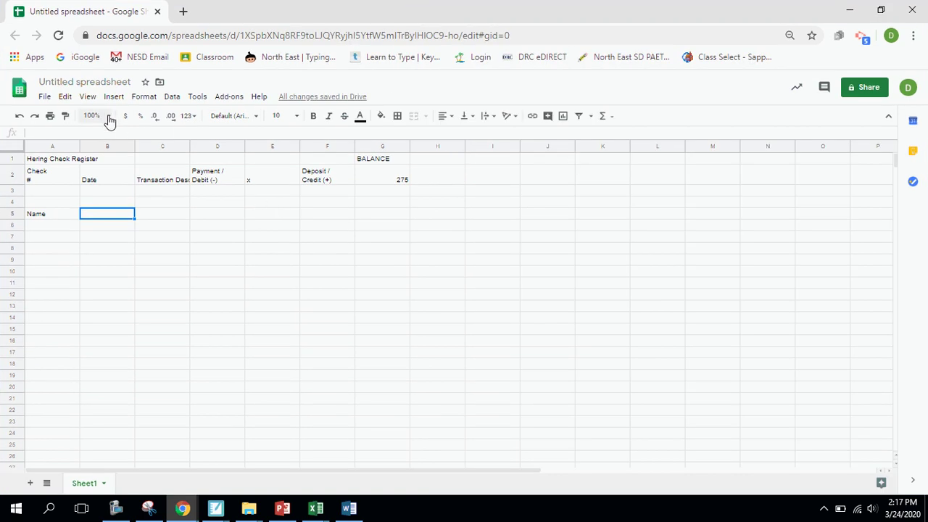
{"action": "left_click", "coordinate": [109, 121]}
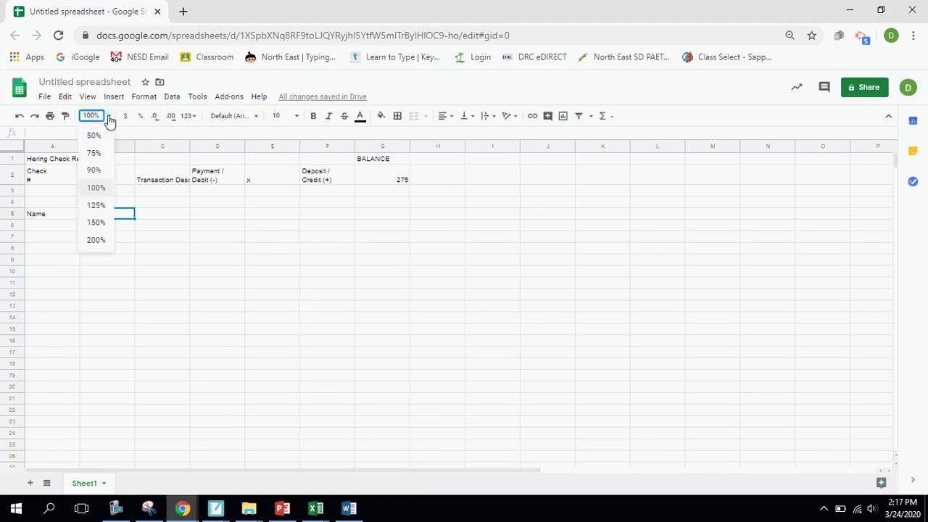
{"action": "left_click", "coordinate": [93, 222]}
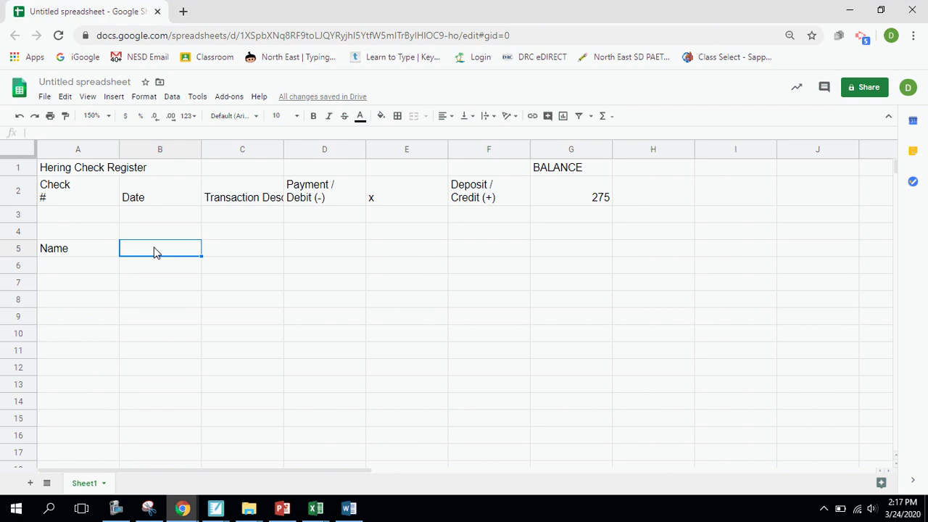
- Add the practice table headers Age in cell B5 and Gender in cell C5
{"action": "type", "text": "Age"}
{"action": "key", "text": "Tab"}
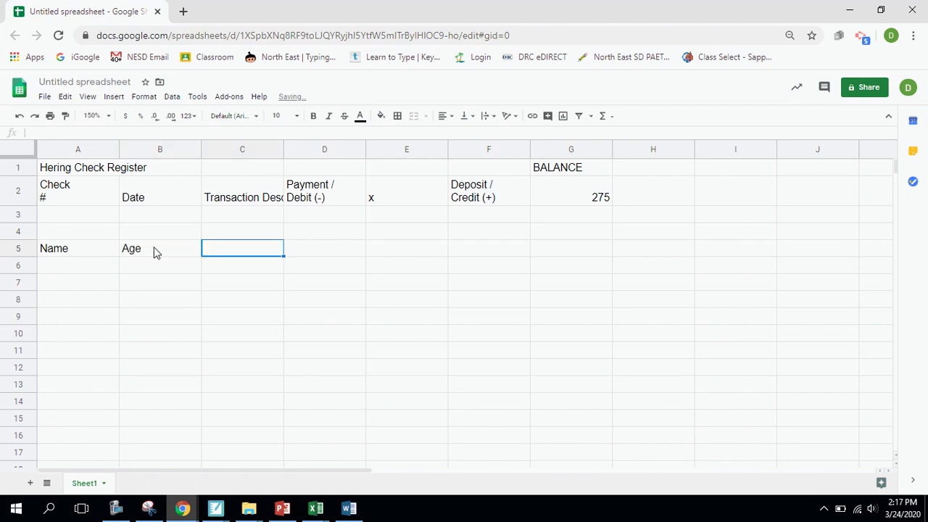
{"action": "type", "text": "Gen"}
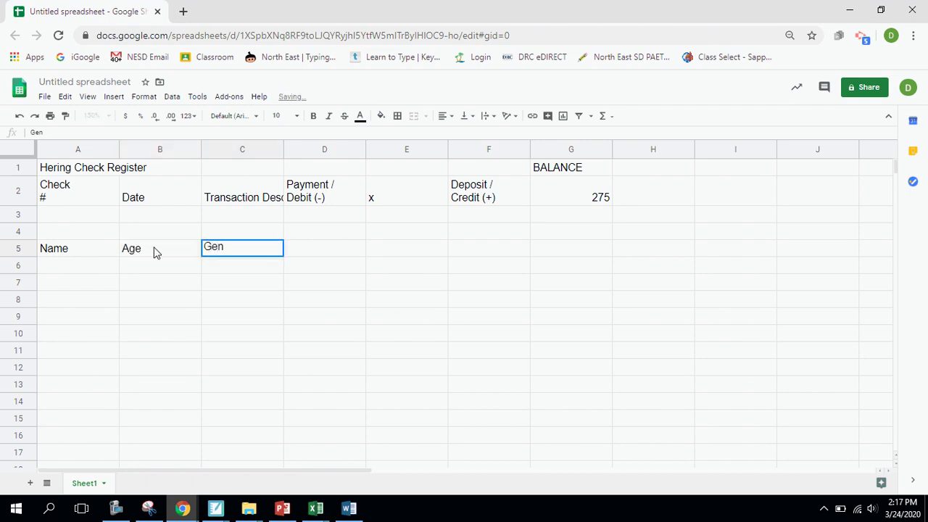
{"action": "type", "text": "der"}
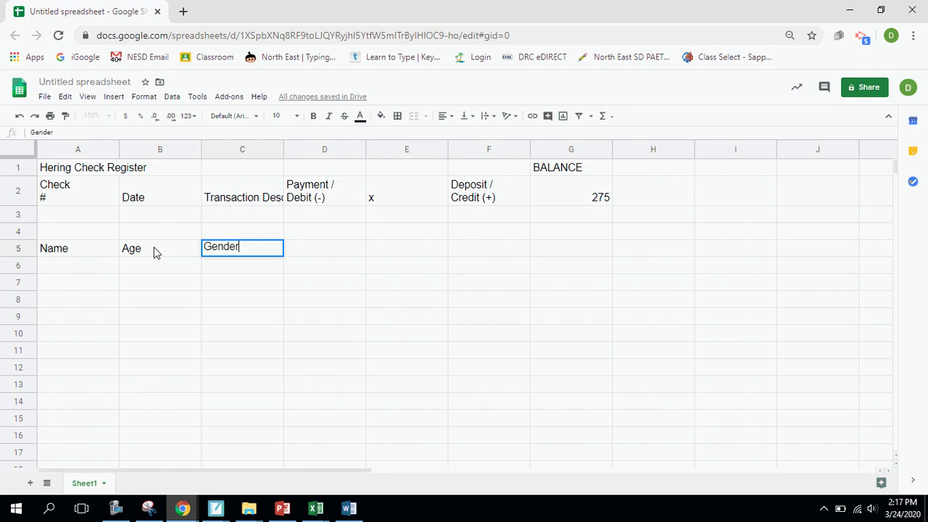
{"action": "key", "text": "Return"}
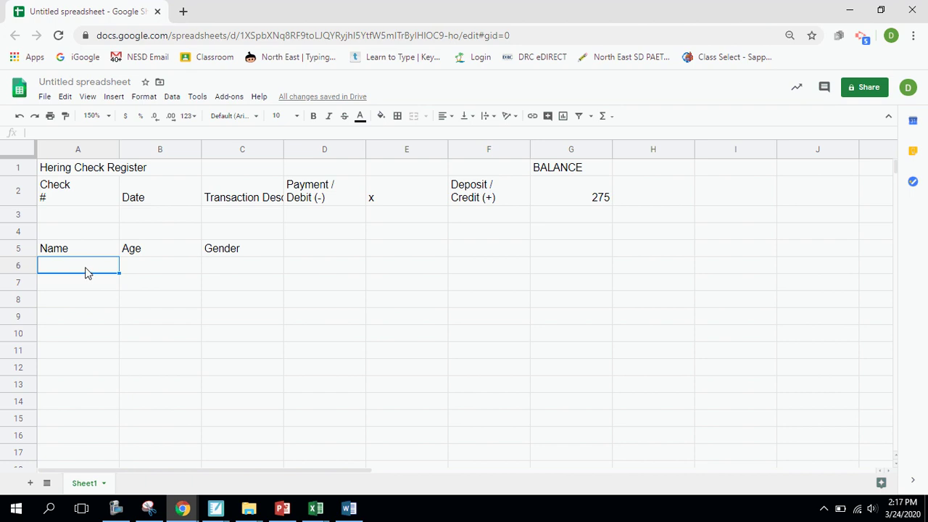
- Fill row 6 of the practice table with a first name, age 23 and gender F
{"action": "type", "text": "Sam"}
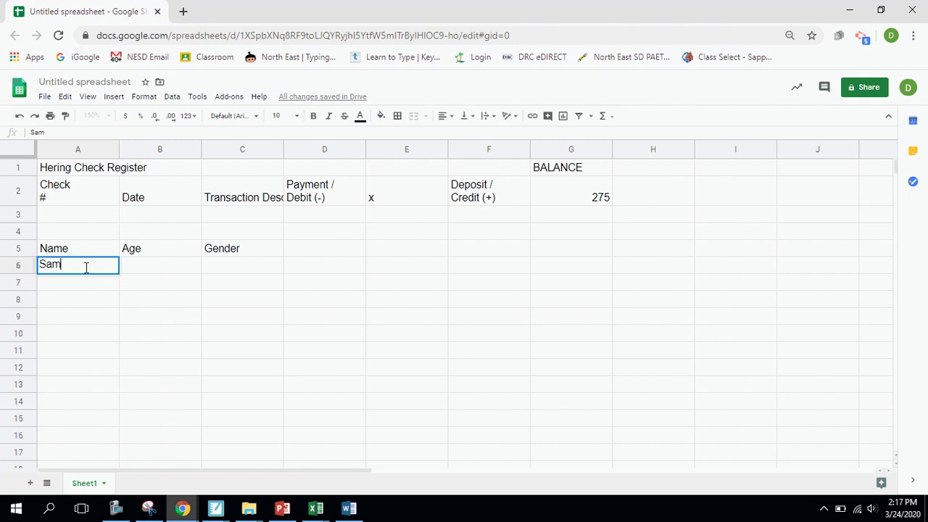
{"action": "key", "text": "Tab"}
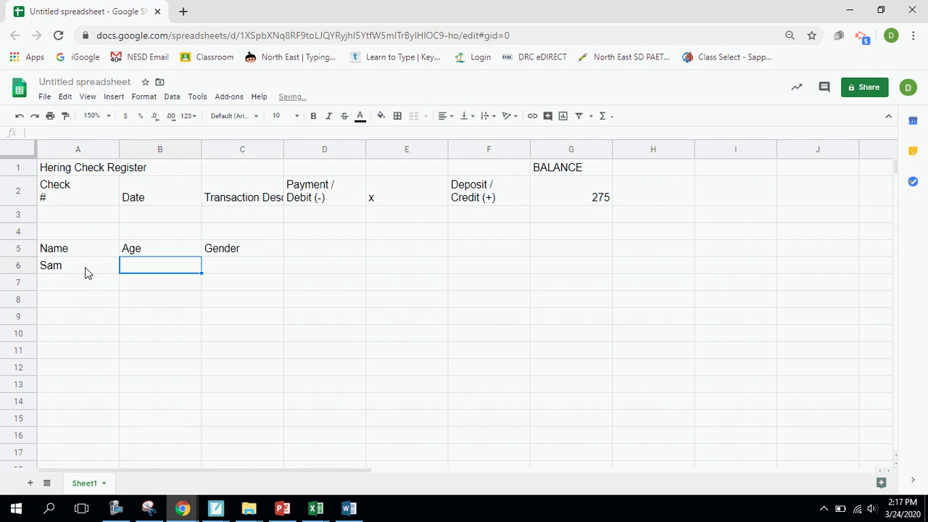
{"action": "type", "text": "23"}
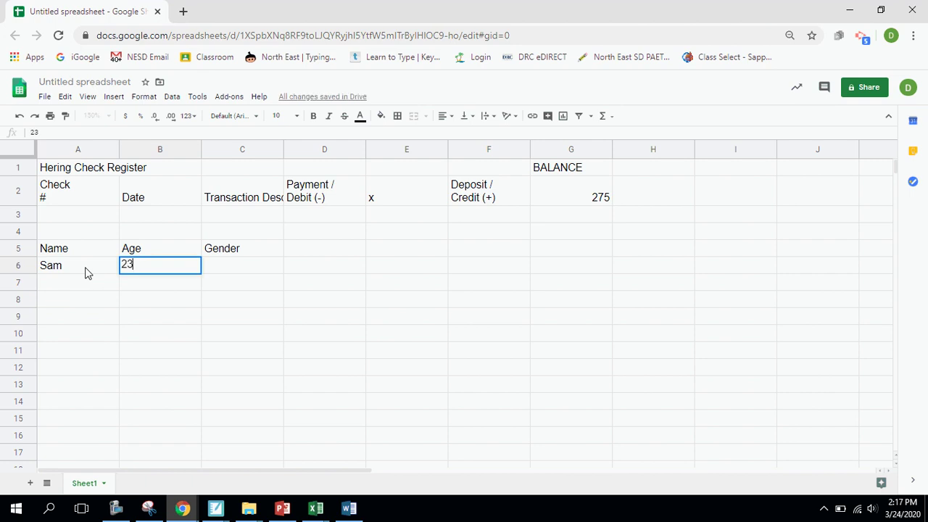
{"action": "key", "text": "Tab"}
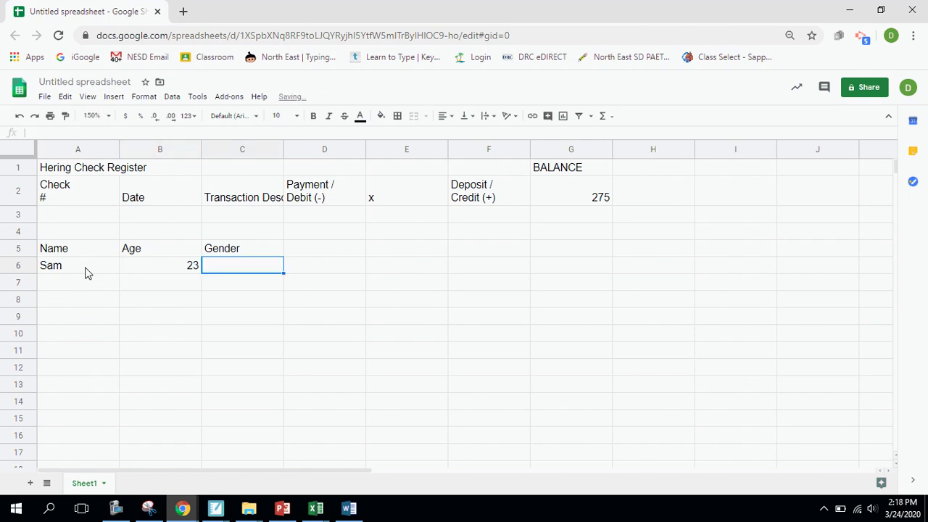
{"action": "type", "text": "F"}
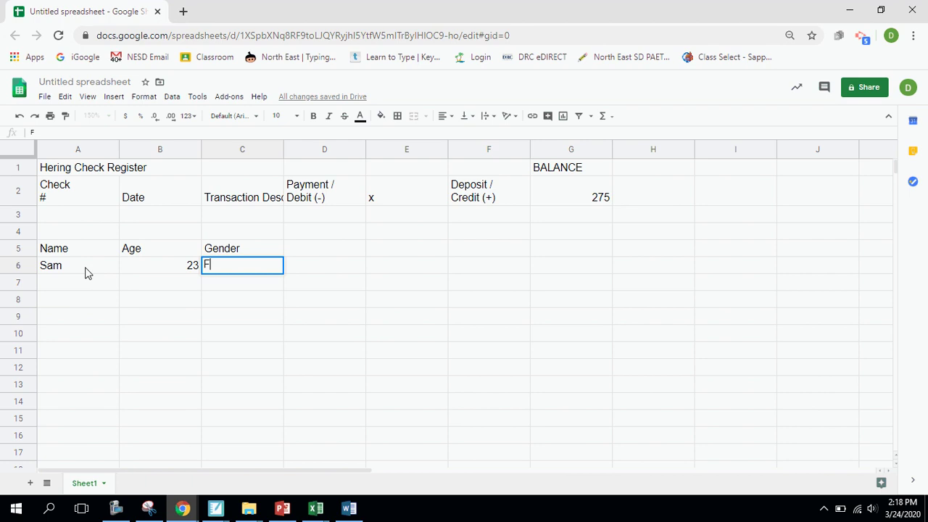
{"action": "key", "text": "Return"}
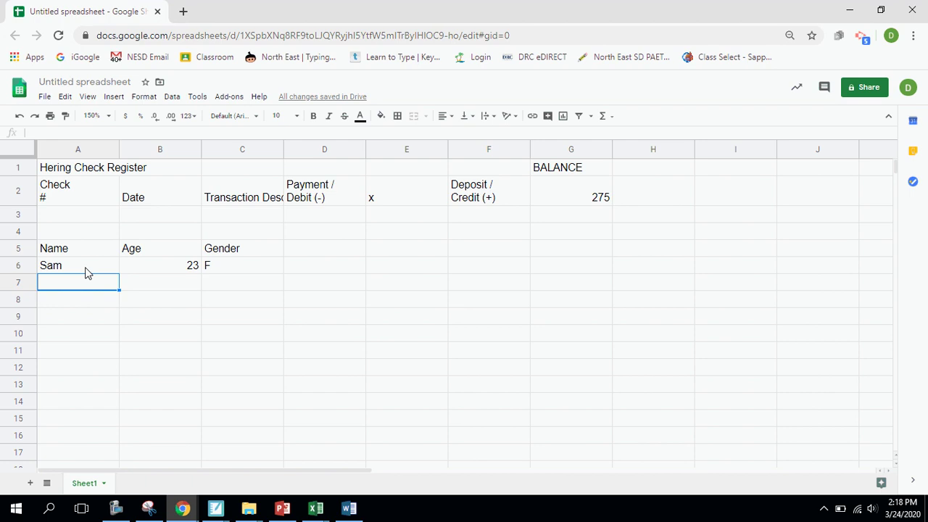
- Fill row 7 of the practice table with a first name, age 65 and gender M
{"action": "type", "text": "Pat"}
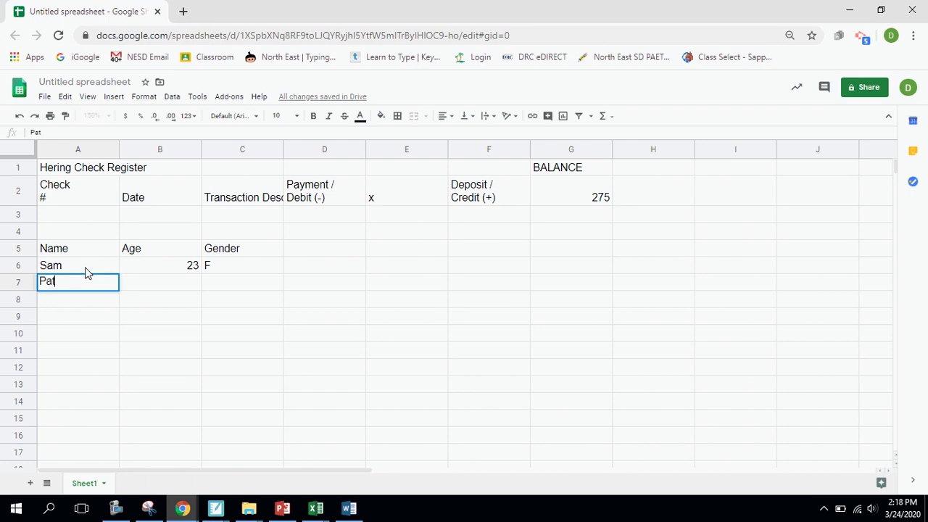
{"action": "key", "text": "Tab"}
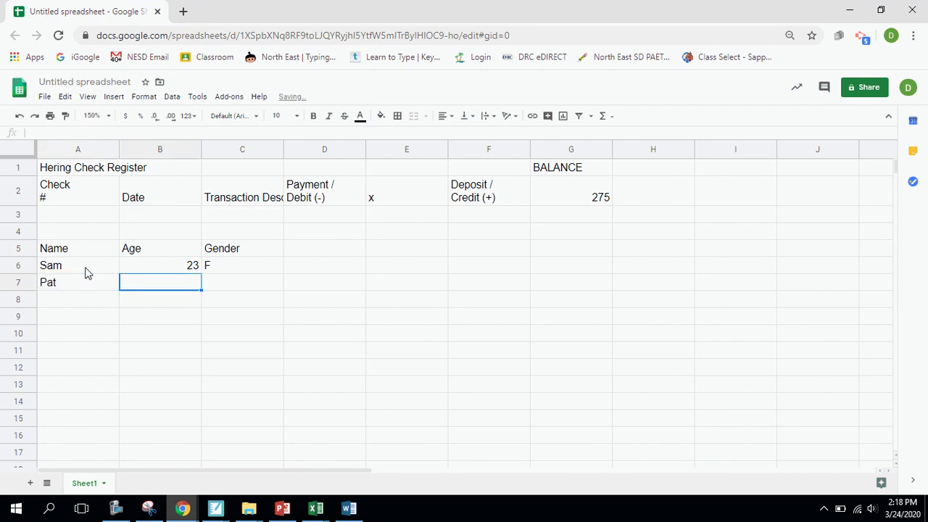
{"action": "type", "text": "65"}
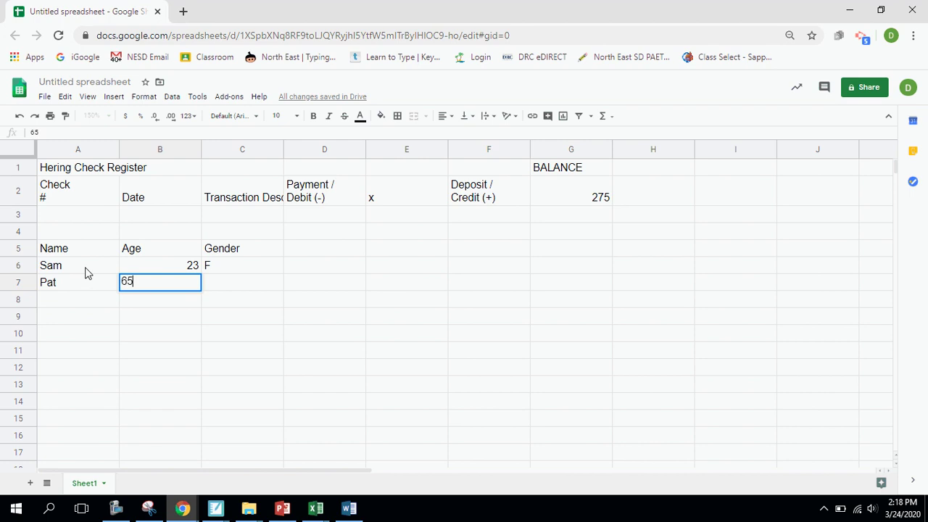
{"action": "key", "text": "Tab"}
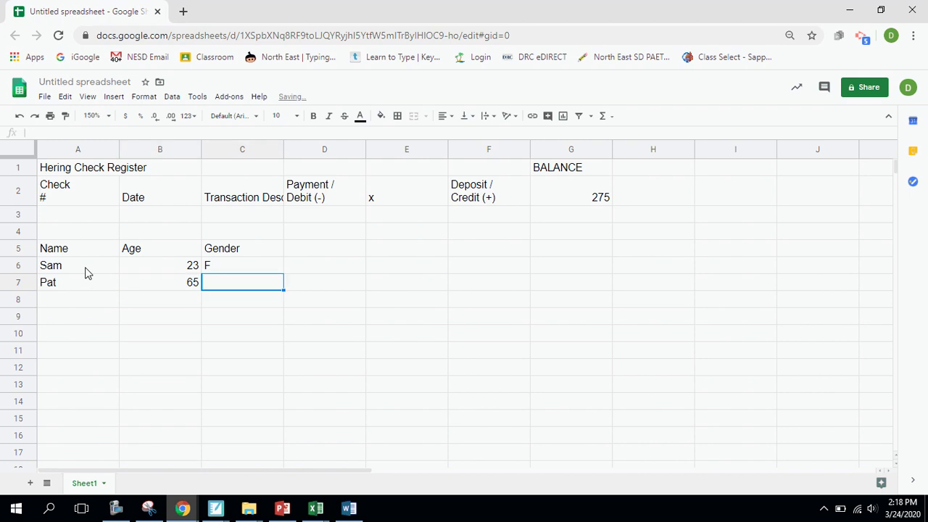
{"action": "type", "text": "M"}
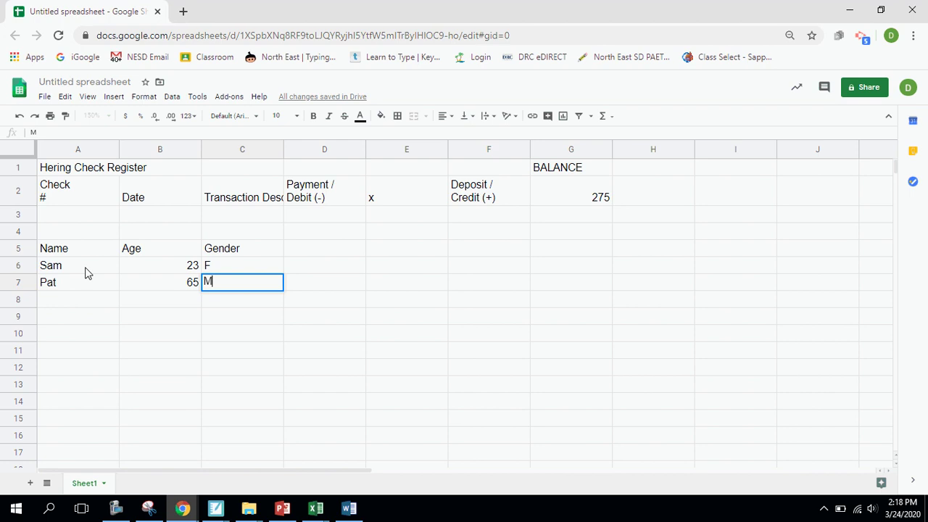
{"action": "key", "text": "Return"}
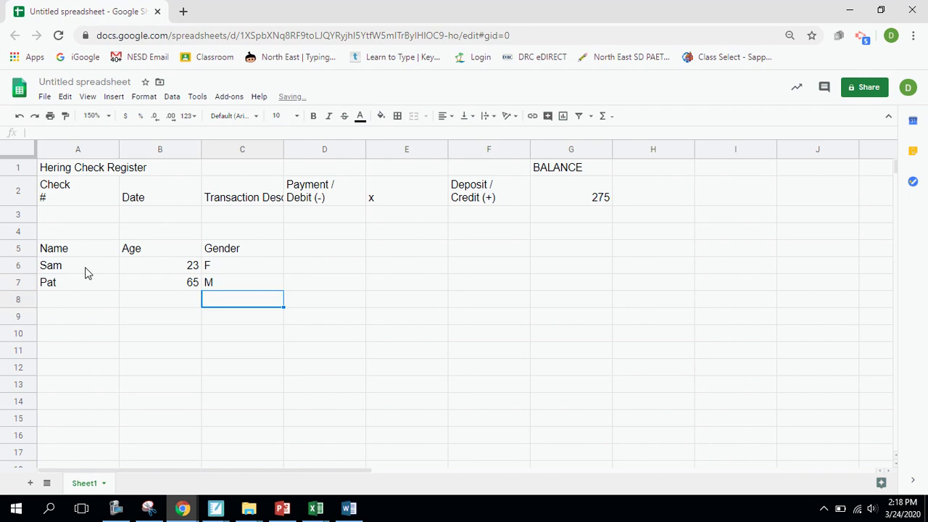
- Fill row 8 of the practice table with a first name, age 45 and gender F
{"action": "key", "text": "Left"}
{"action": "key", "text": "Left"}
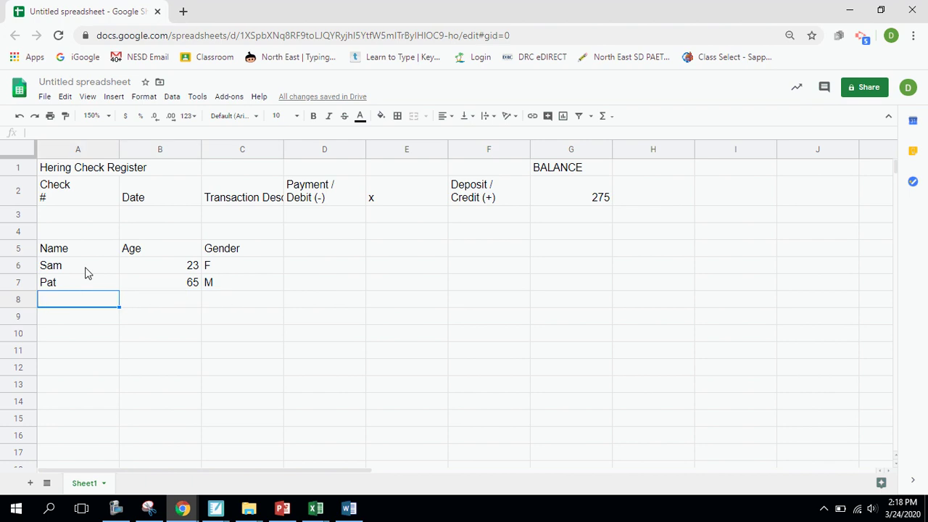
{"action": "type", "text": "Terry"}
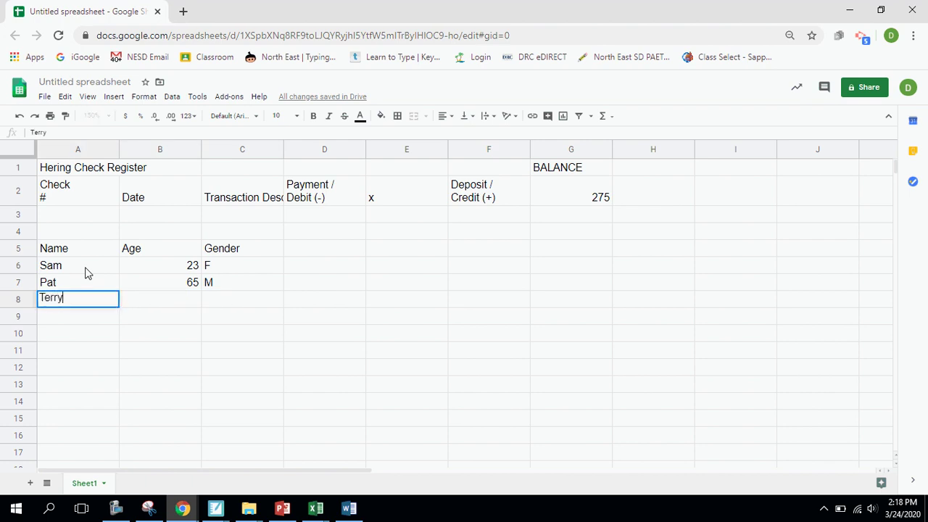
{"action": "key", "text": "Tab"}
{"action": "type", "text": "45"}
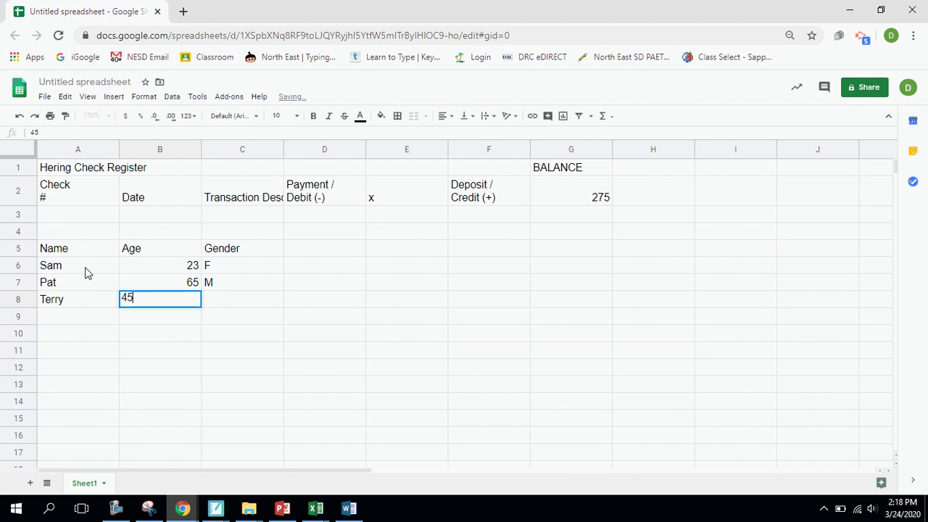
{"action": "key", "text": "Tab"}
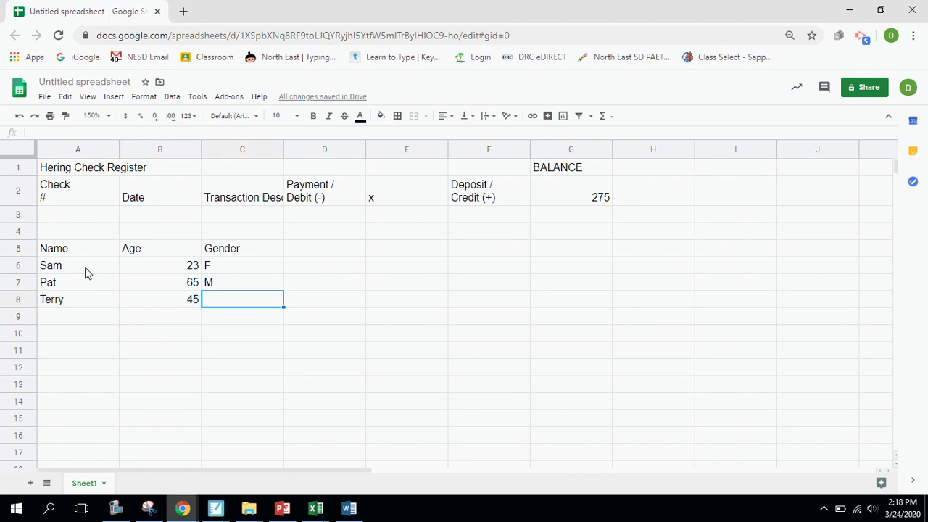
{"action": "type", "text": "F"}
{"action": "key", "text": "Return"}
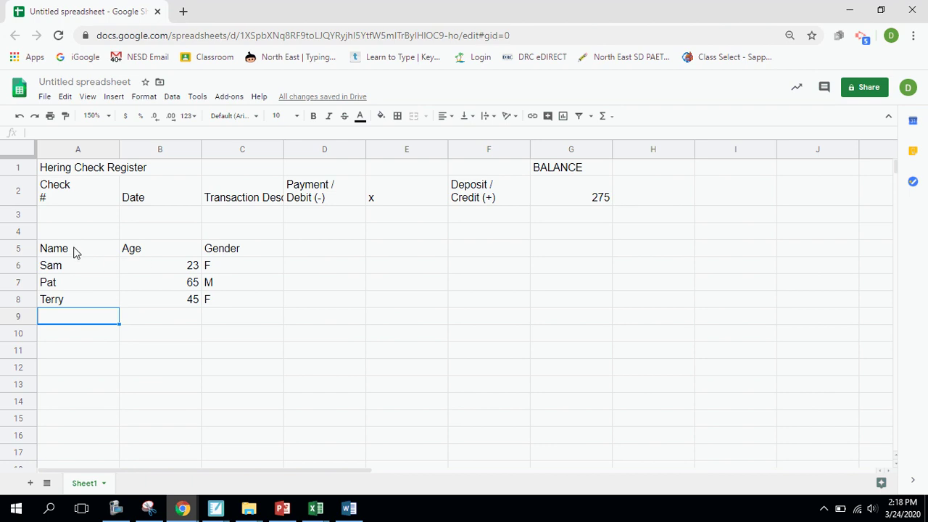
- Delete the contents of the practice table in cells A5 to C8
{"action": "left_click_drag", "start_coordinate": [76, 251], "coordinate": [247, 311]}
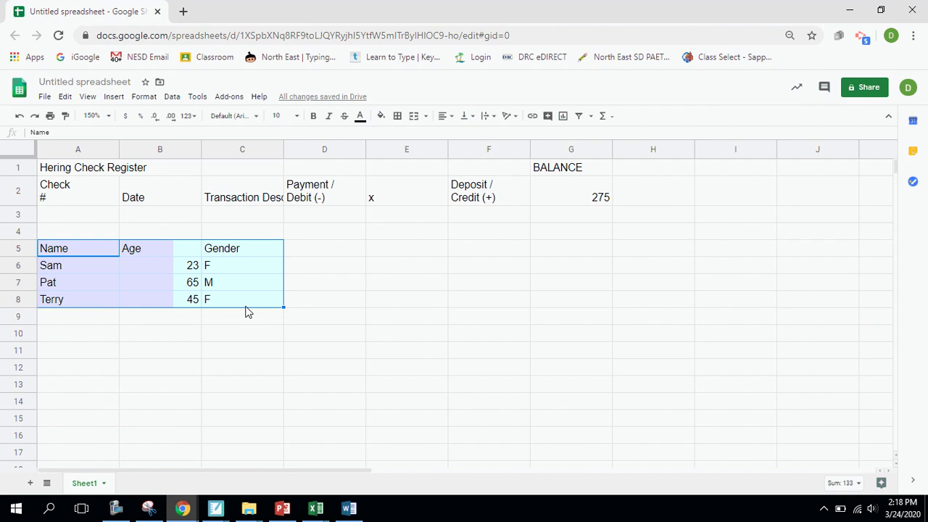
{"action": "key", "text": "Delete"}
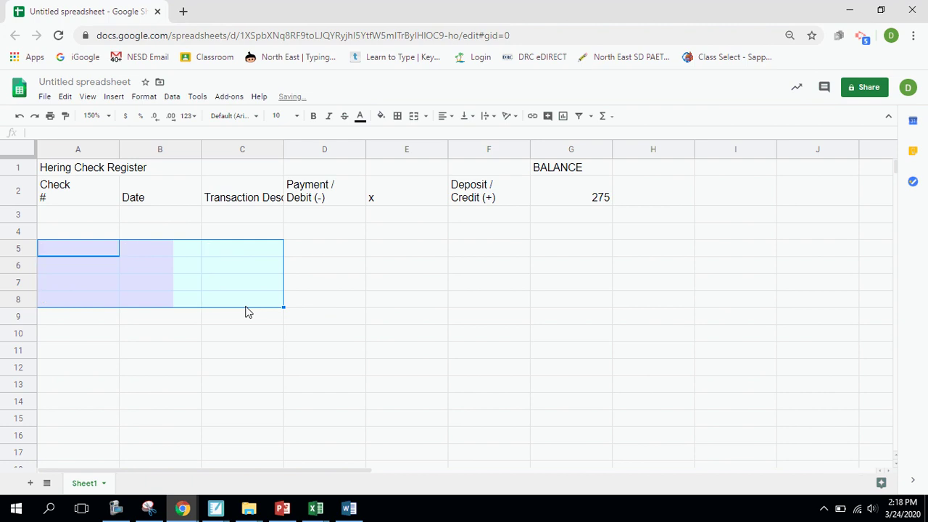
{"action": "left_click", "coordinate": [362, 305]}
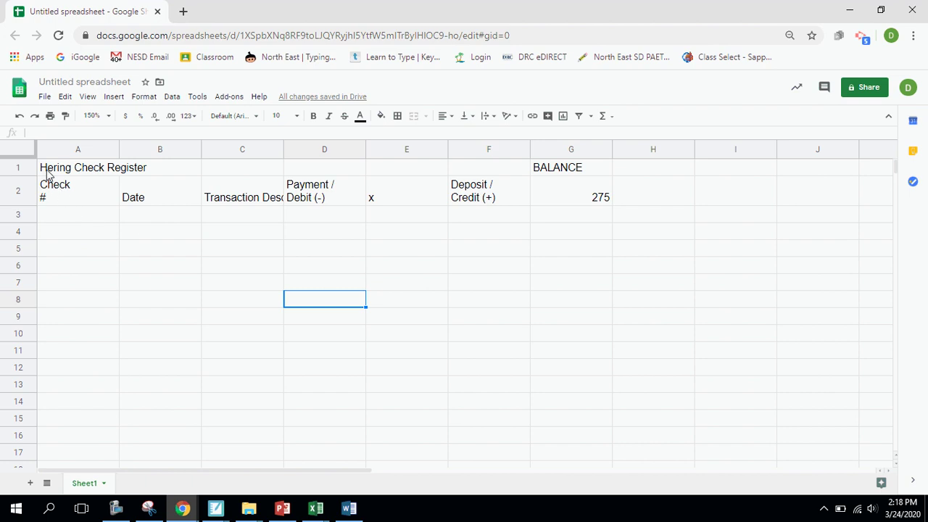
- Set the font size of the register title and BALANCE heading in A1 to G1 to 18
{"action": "left_click_drag", "start_coordinate": [44, 169], "coordinate": [564, 168]}
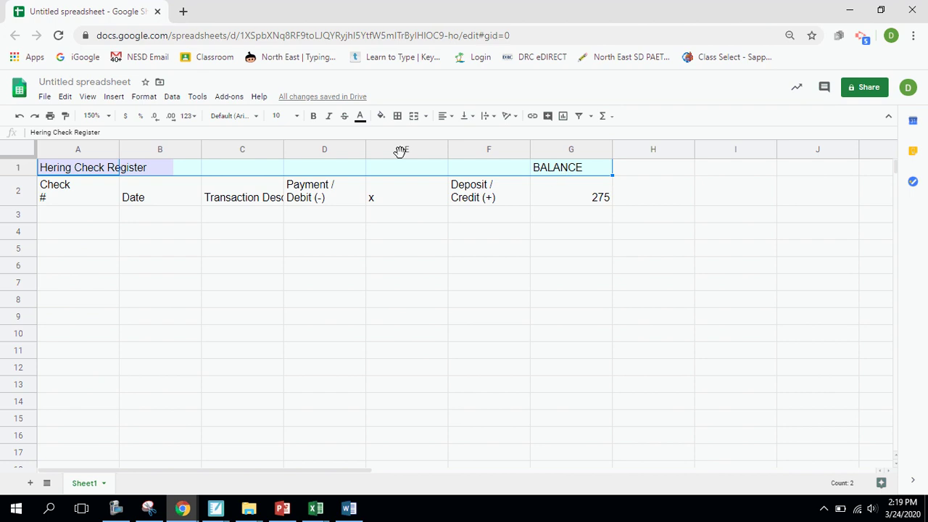
{"action": "left_click", "coordinate": [296, 116]}
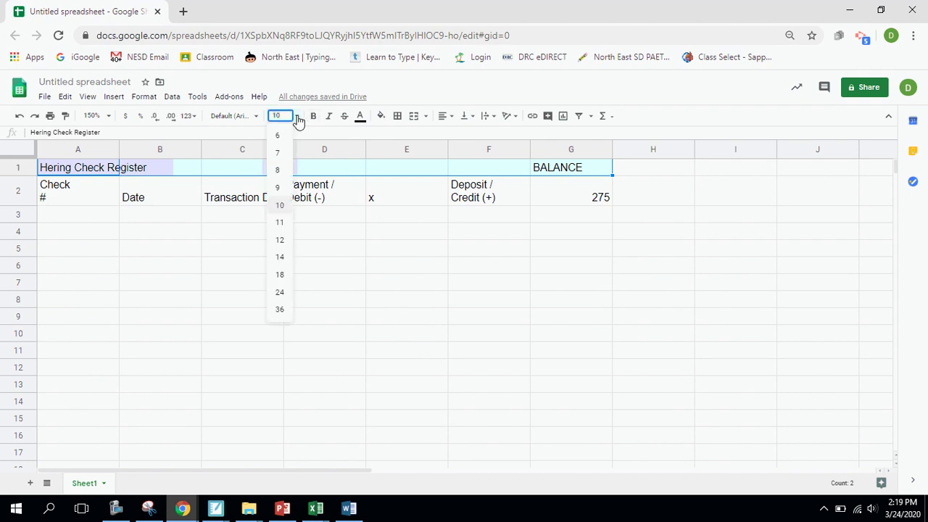
{"action": "left_click", "coordinate": [282, 274]}
- Set the font size of the column headers and starting balance in A2 to G2 to 12
{"action": "left_click_drag", "start_coordinate": [58, 201], "coordinate": [556, 201]}
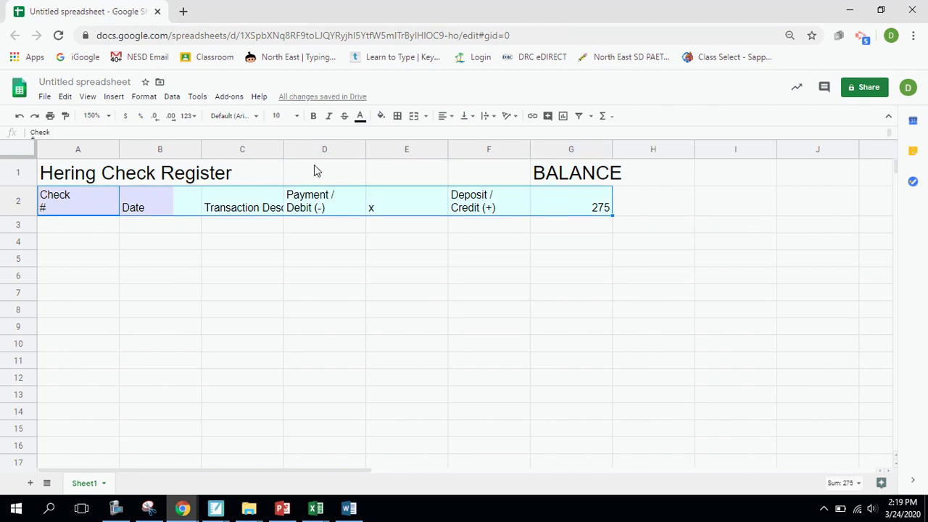
{"action": "left_click", "coordinate": [299, 123]}
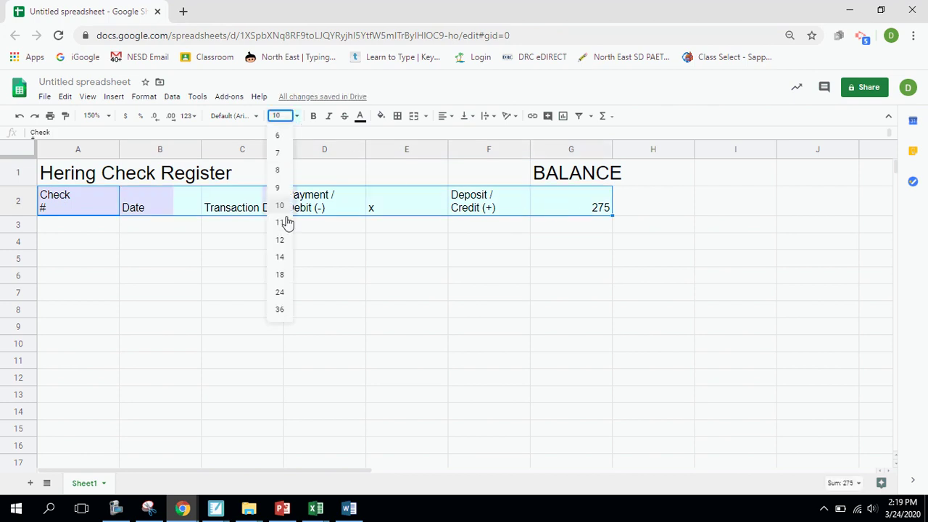
{"action": "left_click", "coordinate": [286, 241]}
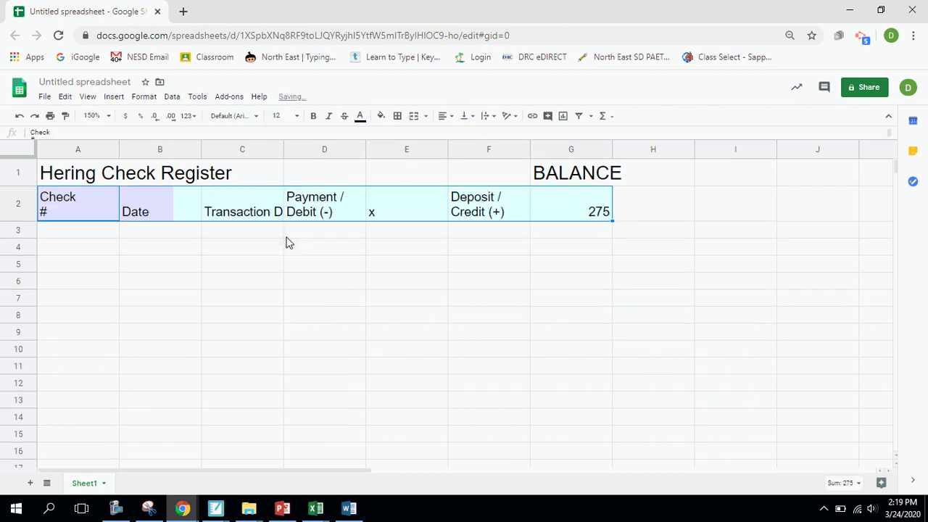
- Merge cells A1 to F1 and center the register title across them
{"action": "left_click", "coordinate": [95, 181]}
{"action": "left_click_drag", "start_coordinate": [165, 184], "coordinate": [497, 178]}
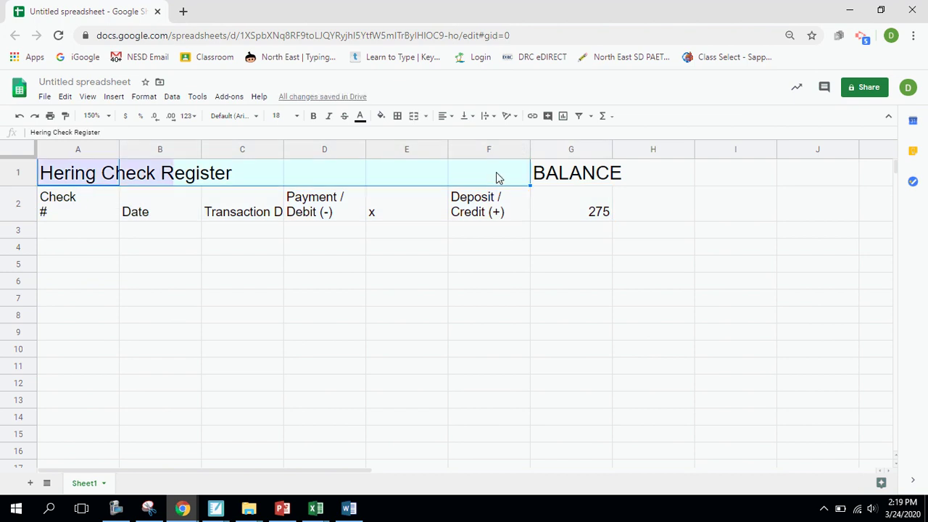
{"action": "left_click", "coordinate": [415, 120]}
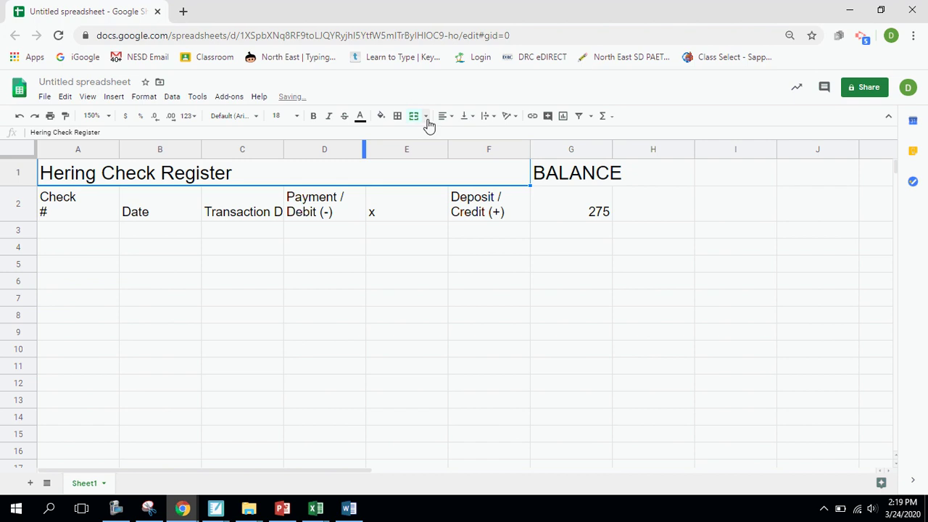
{"action": "left_click", "coordinate": [451, 118]}
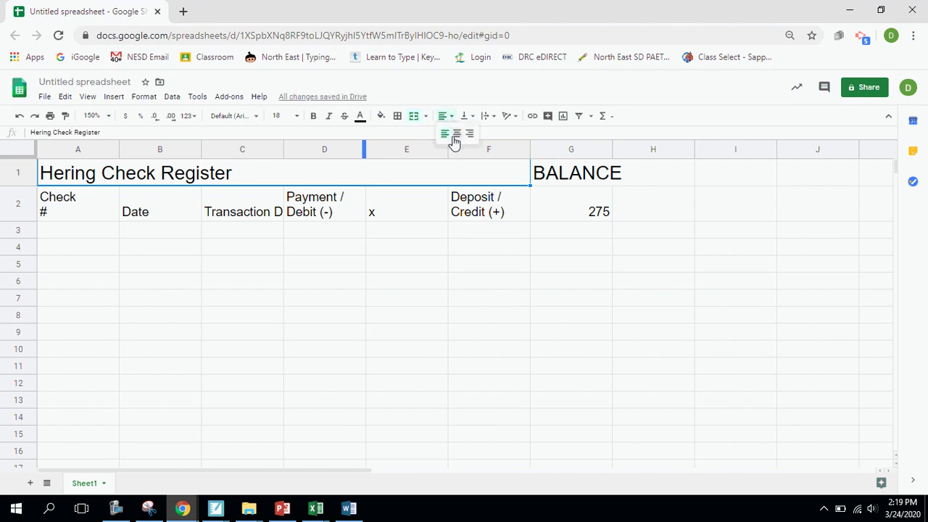
{"action": "left_click", "coordinate": [456, 135]}
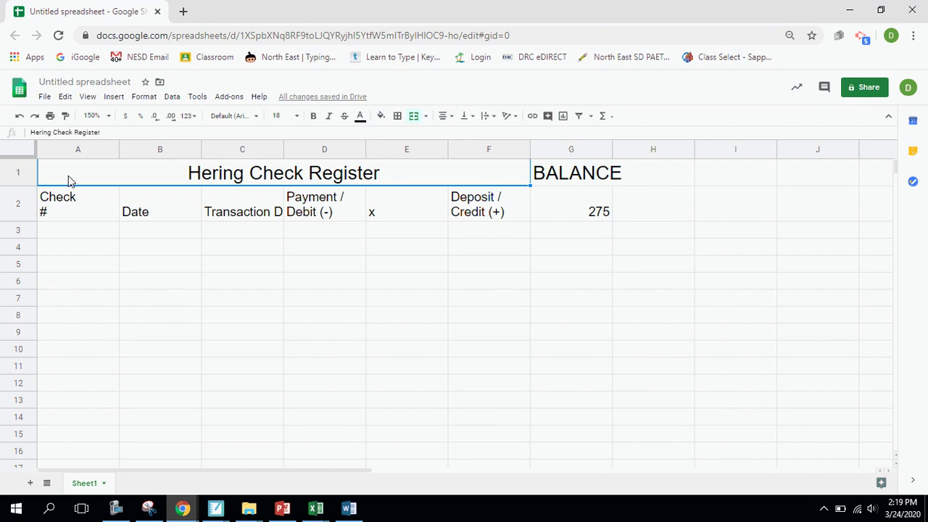
- Center and bold the title row and column headers in A1 to G2
{"action": "mouse_move", "coordinate": [68, 179]}
{"action": "left_mouse_down"}
{"action": "mouse_move", "coordinate": [215, 196]}
{"action": "mouse_move", "coordinate": [509, 184]}
{"action": "mouse_move", "coordinate": [563, 213]}
{"action": "left_mouse_up"}
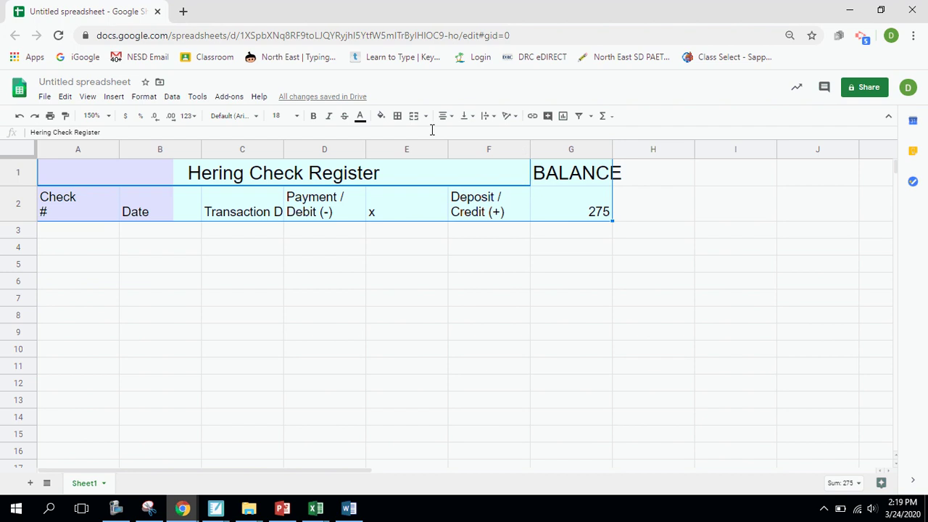
{"action": "left_click", "coordinate": [450, 118]}
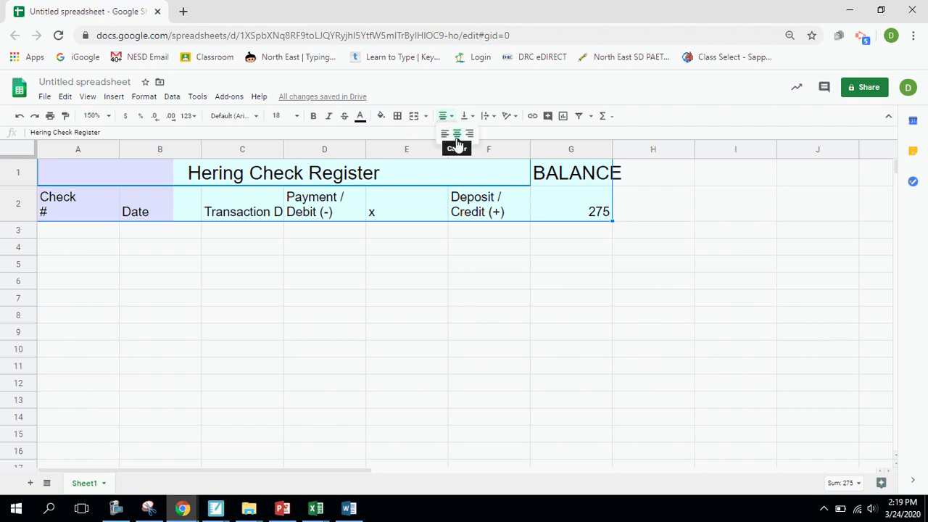
{"action": "left_click", "coordinate": [458, 137]}
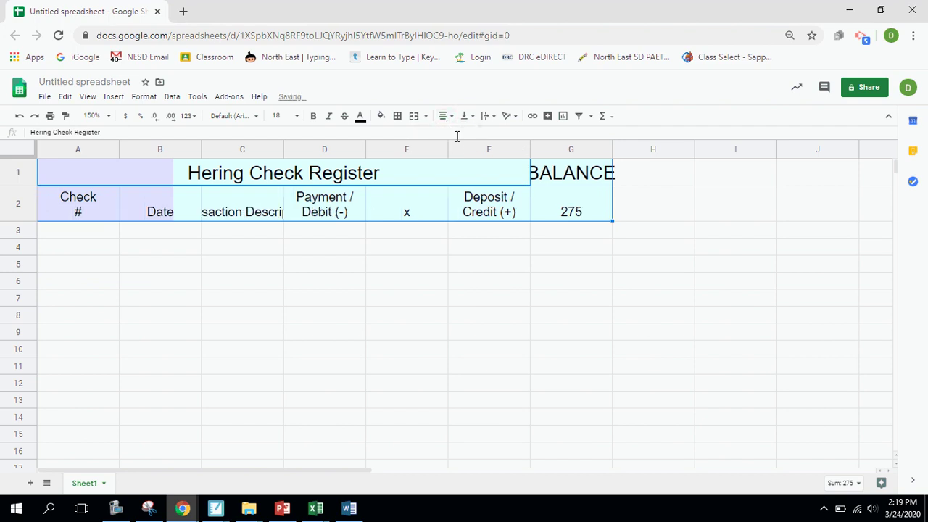
{"action": "left_click", "coordinate": [314, 118]}
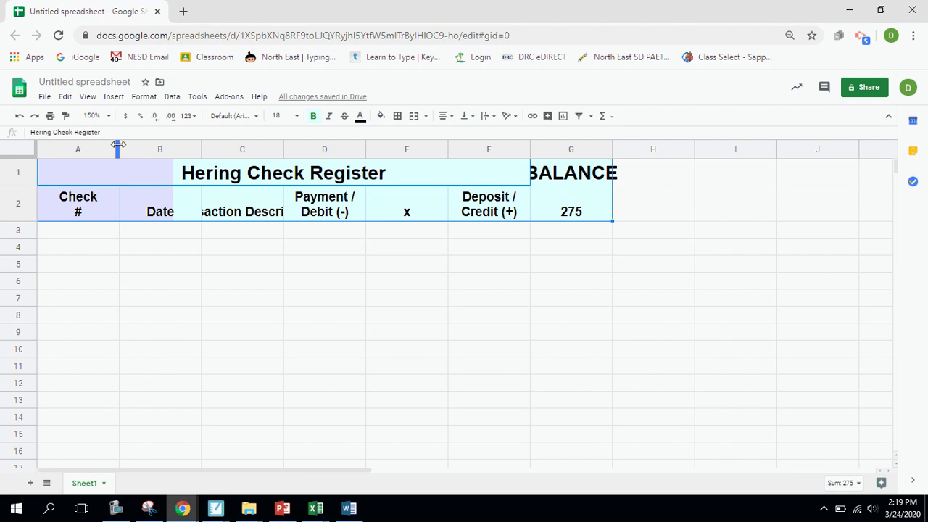
- Resize the columns to suit their headers: narrow A, B and E, widen C, and auto-fit G to its contents
{"action": "left_click_drag", "start_coordinate": [118, 145], "coordinate": [84, 146]}
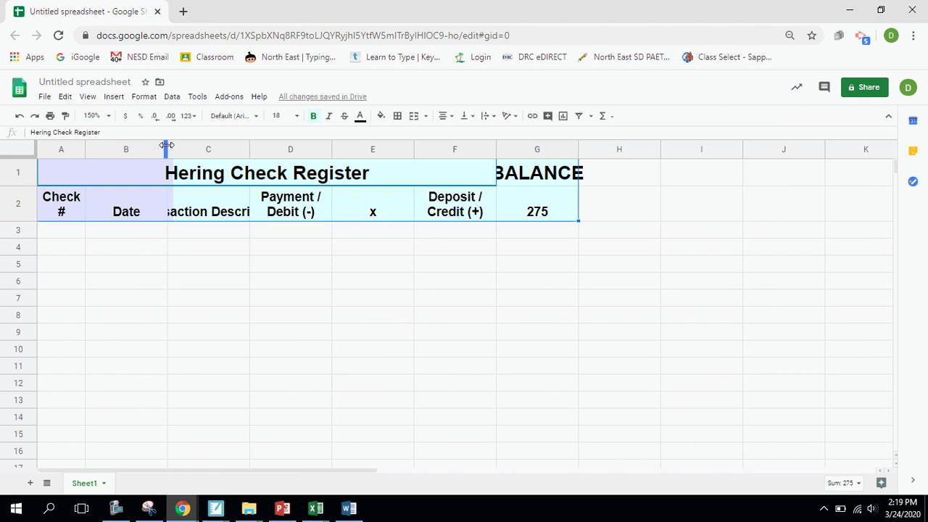
{"action": "left_click_drag", "start_coordinate": [167, 147], "coordinate": [129, 147]}
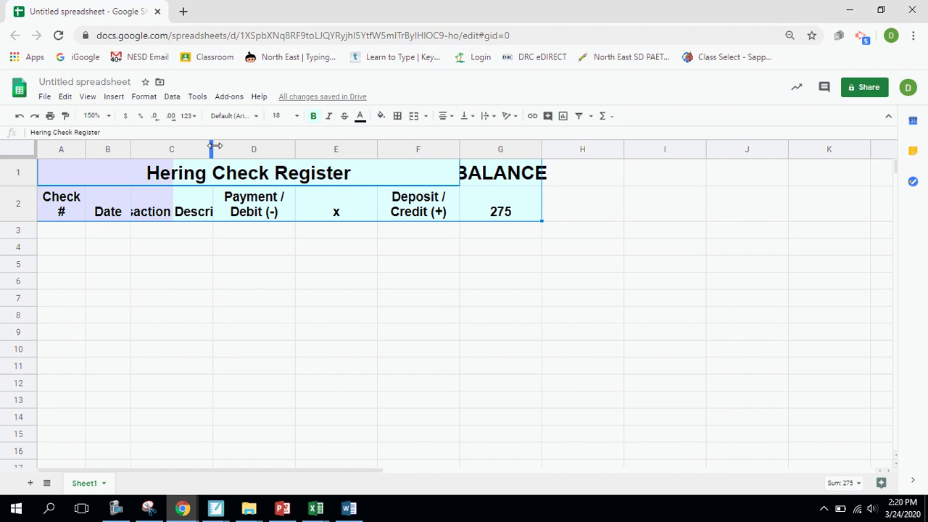
{"action": "left_click_drag", "start_coordinate": [213, 147], "coordinate": [338, 154]}
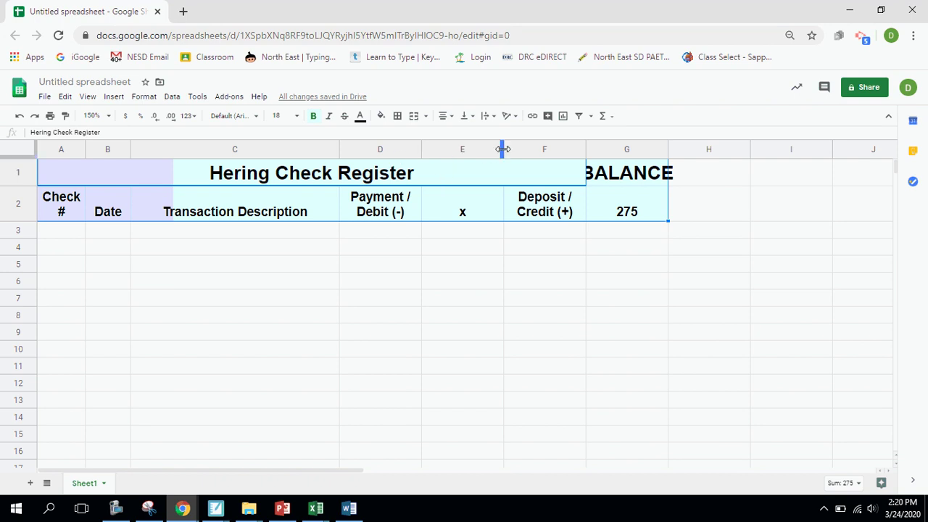
{"action": "left_click_drag", "start_coordinate": [503, 148], "coordinate": [445, 149]}
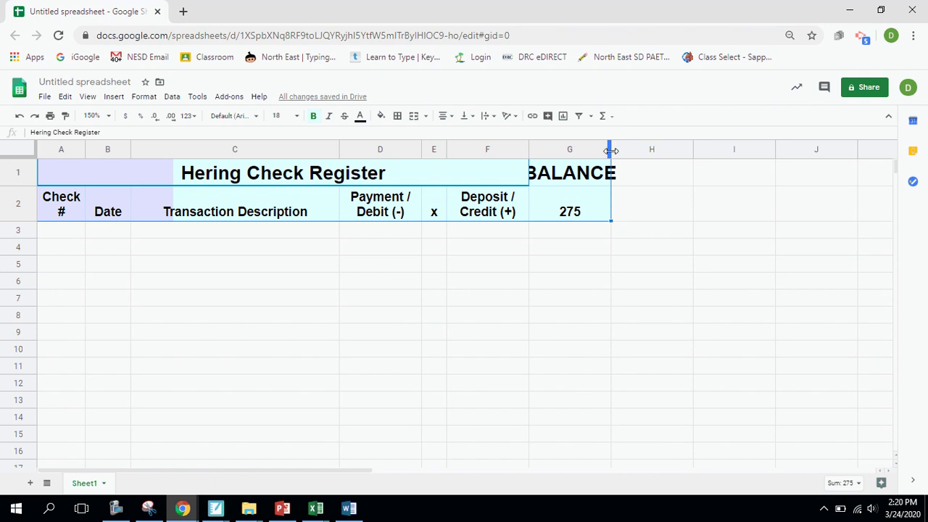
{"action": "double_click", "coordinate": [610, 150]}
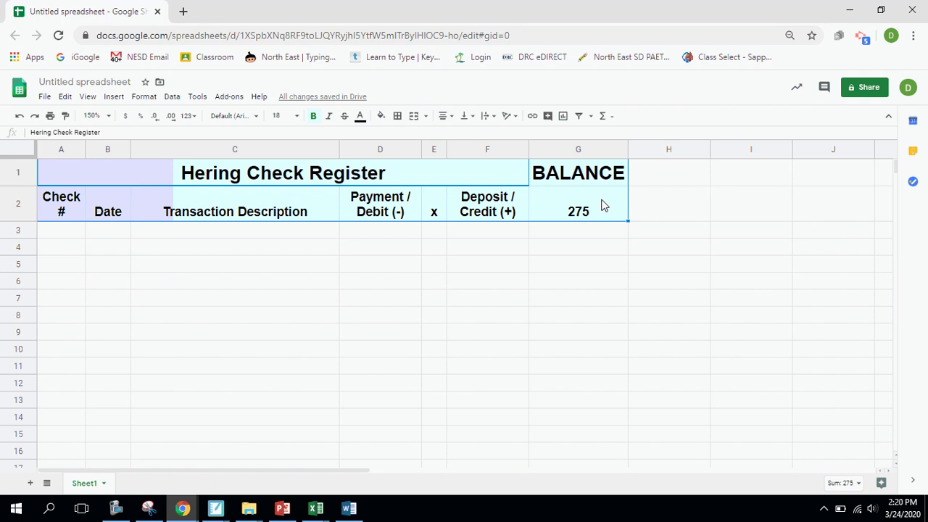
- Enter the running balance formula =G2-D3+F3 in G3 and fill it down to G4
{"action": "left_click", "coordinate": [558, 233]}
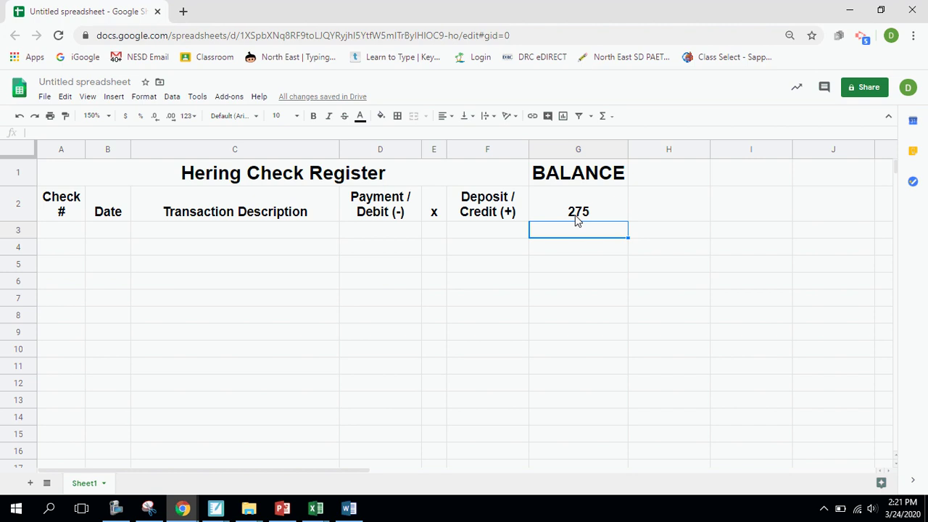
{"action": "type", "text": "="}
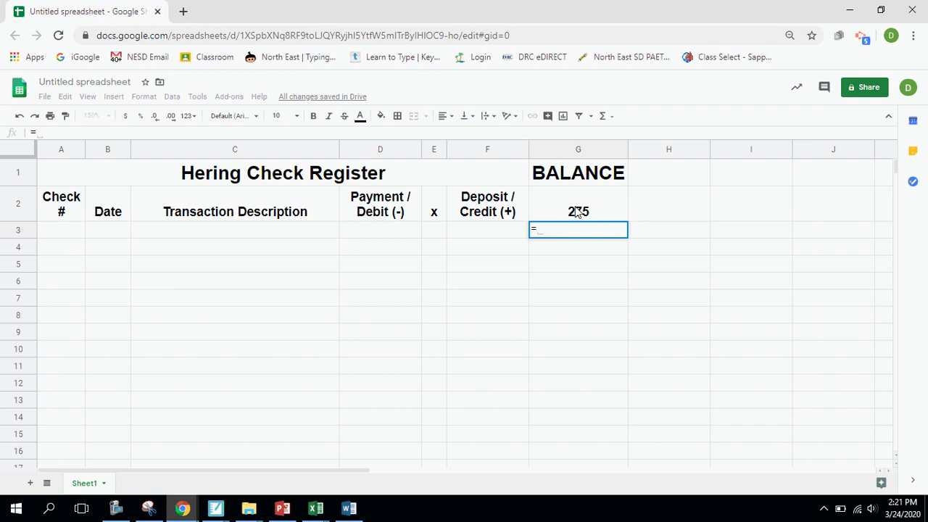
{"action": "left_click", "coordinate": [578, 211]}
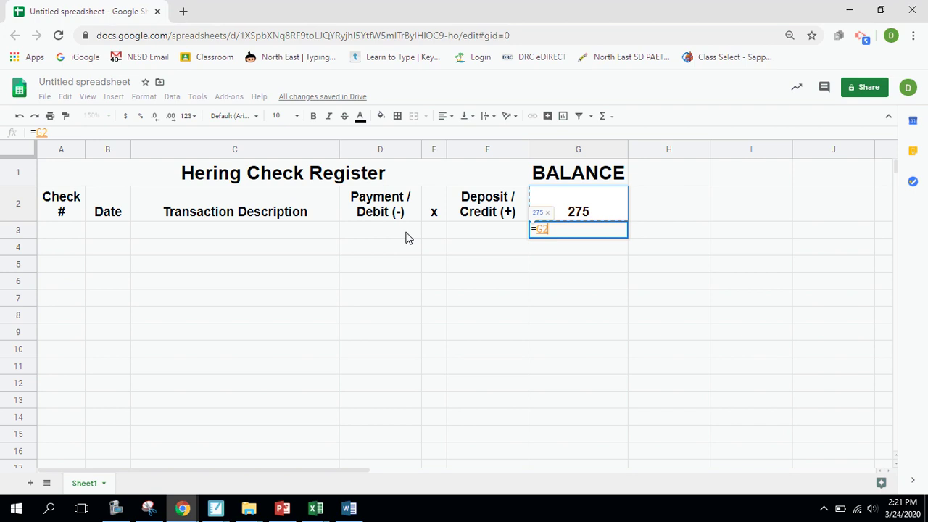
{"action": "type", "text": "-"}
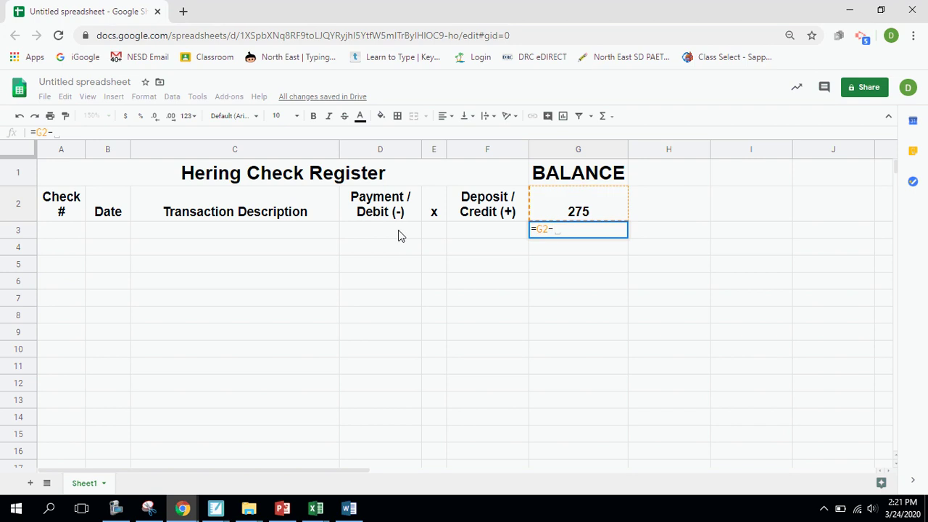
{"action": "left_click", "coordinate": [398, 230]}
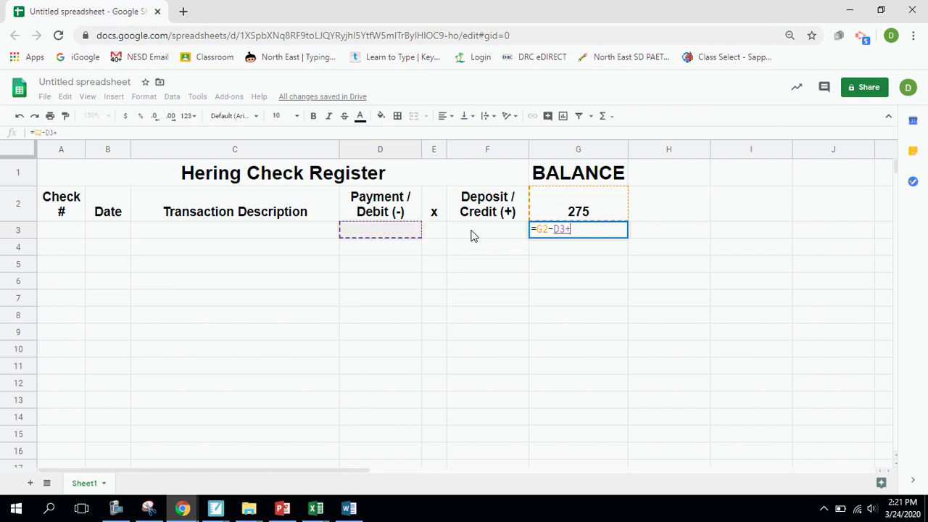
{"action": "type", "text": "+"}
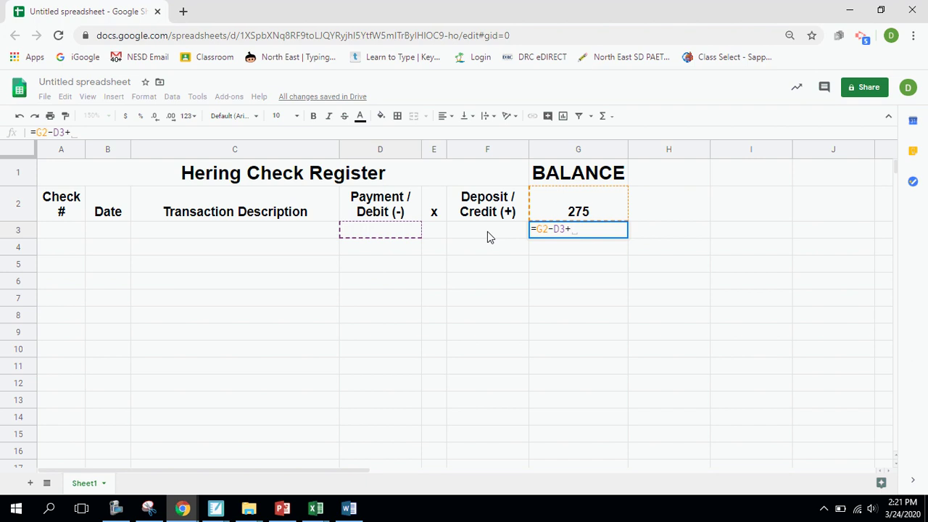
{"action": "left_click", "coordinate": [487, 231]}
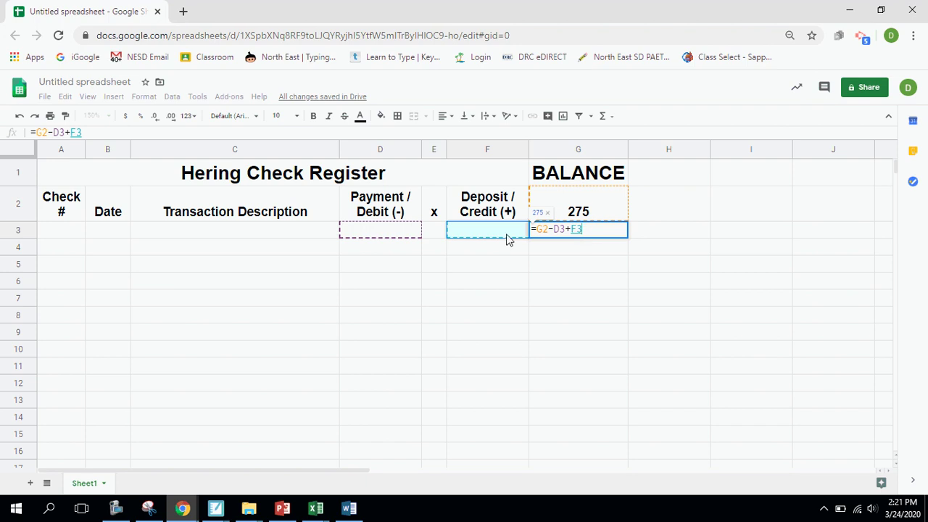
{"action": "key", "text": "Return"}
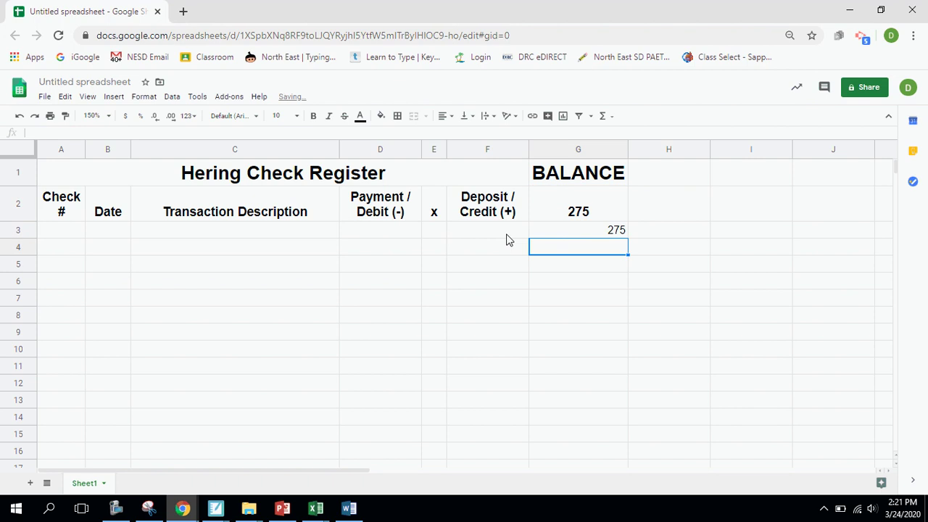
{"action": "left_click", "coordinate": [571, 234]}
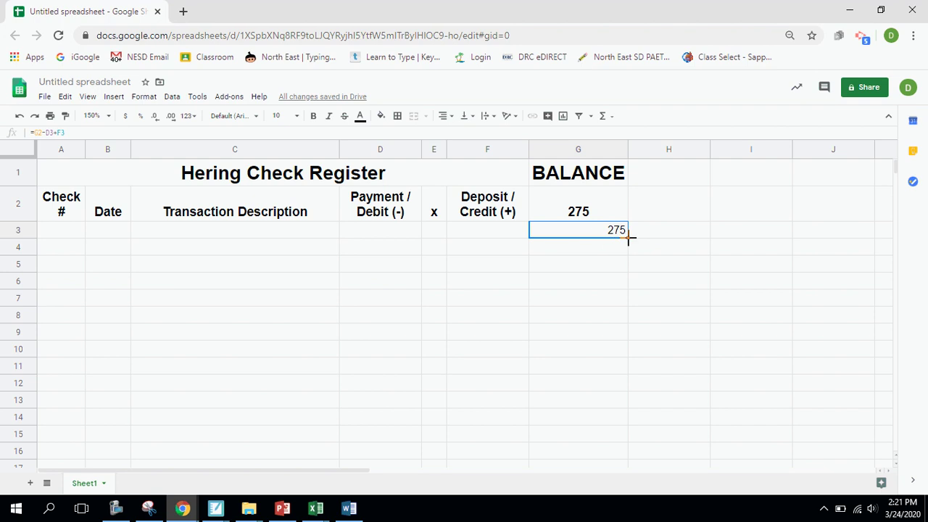
{"action": "left_click_drag", "start_coordinate": [628, 240], "coordinate": [628, 244]}
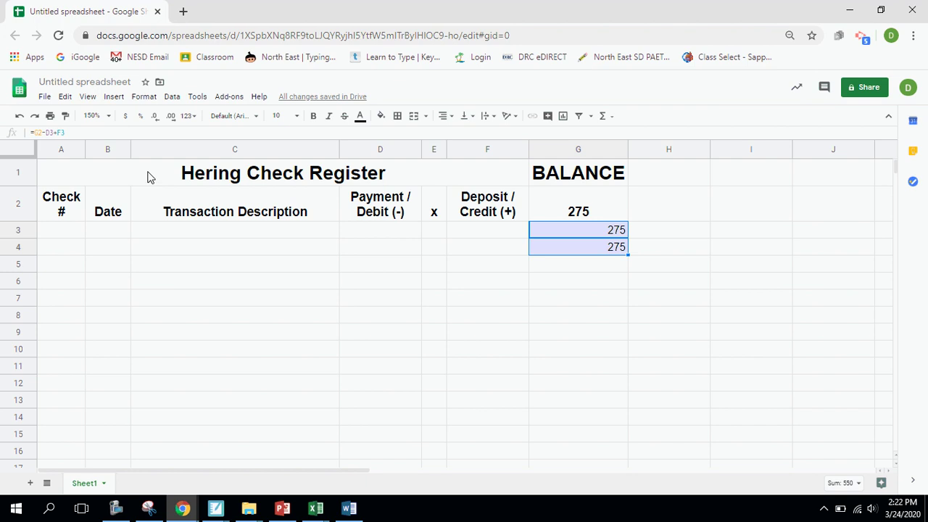
- Apply the custom month/day date format, as in 8/5, to the whole Date column B
{"action": "left_click", "coordinate": [105, 150]}
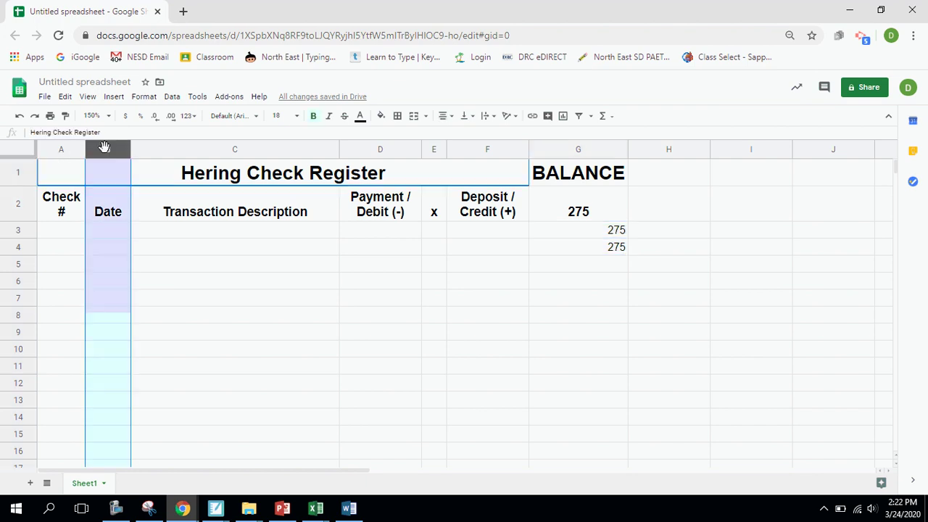
{"action": "left_click", "coordinate": [190, 118]}
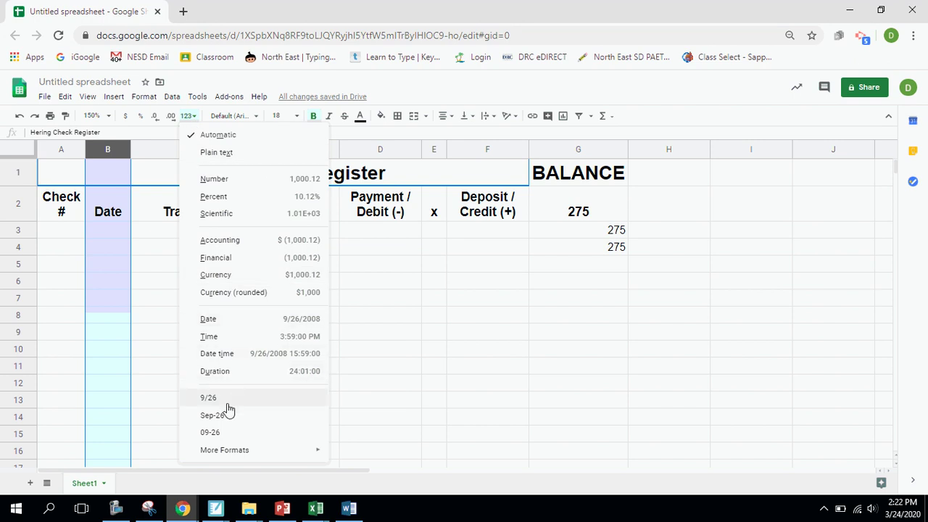
{"action": "mouse_move", "coordinate": [234, 457]}
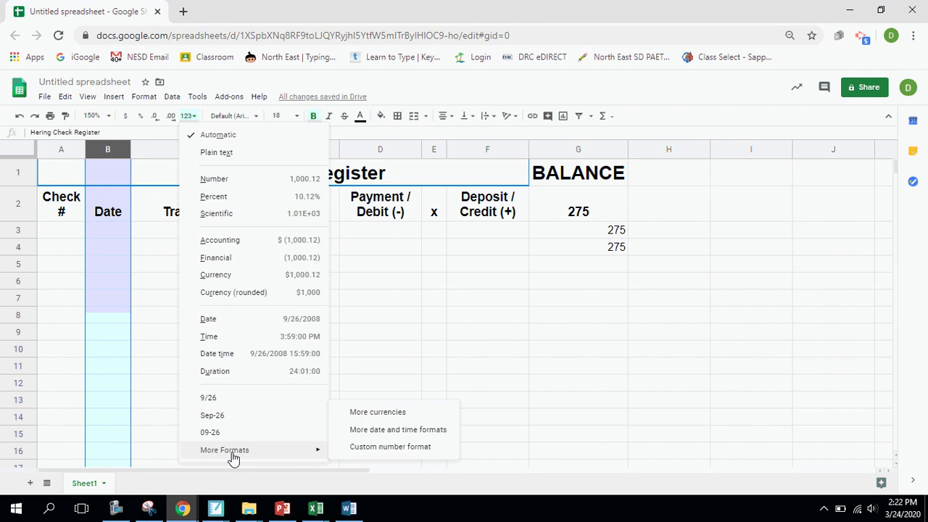
{"action": "left_click", "coordinate": [378, 431]}
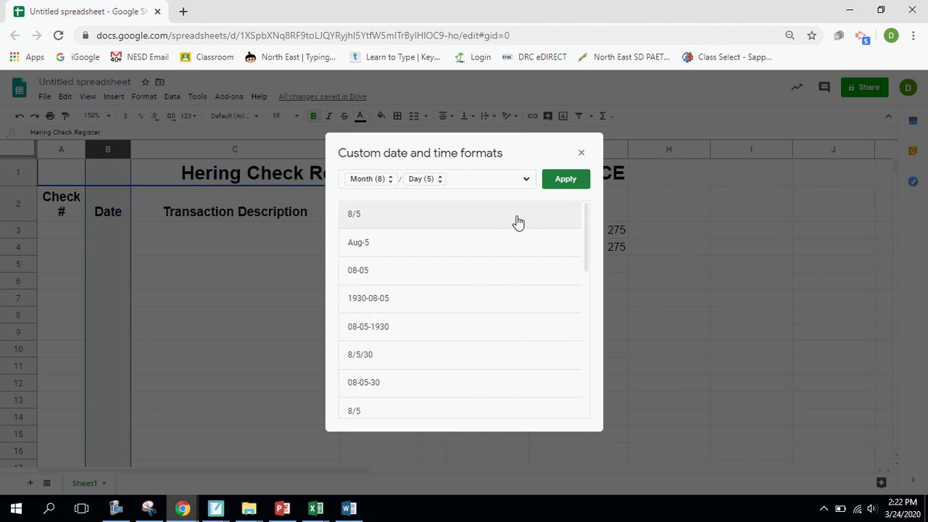
{"action": "left_click_drag", "start_coordinate": [584, 234], "coordinate": [586, 272]}
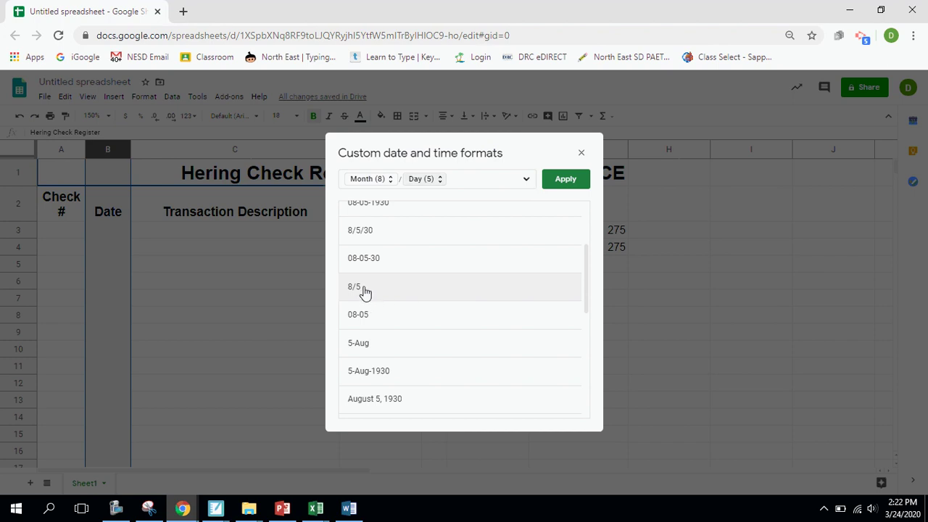
{"action": "left_click", "coordinate": [565, 180]}
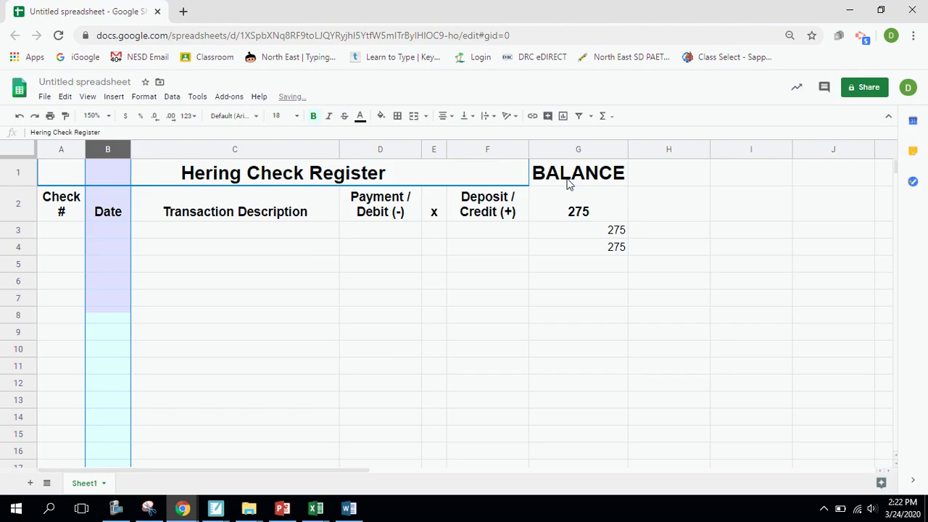
- Test the date format by entering March 25 in B3, and clear the cell again
{"action": "left_click", "coordinate": [109, 236]}
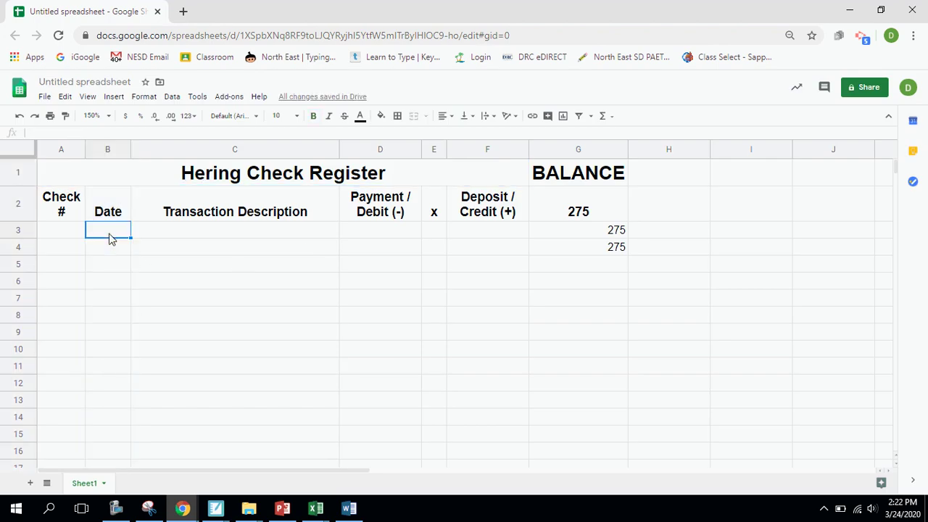
{"action": "type", "text": "Ma"}
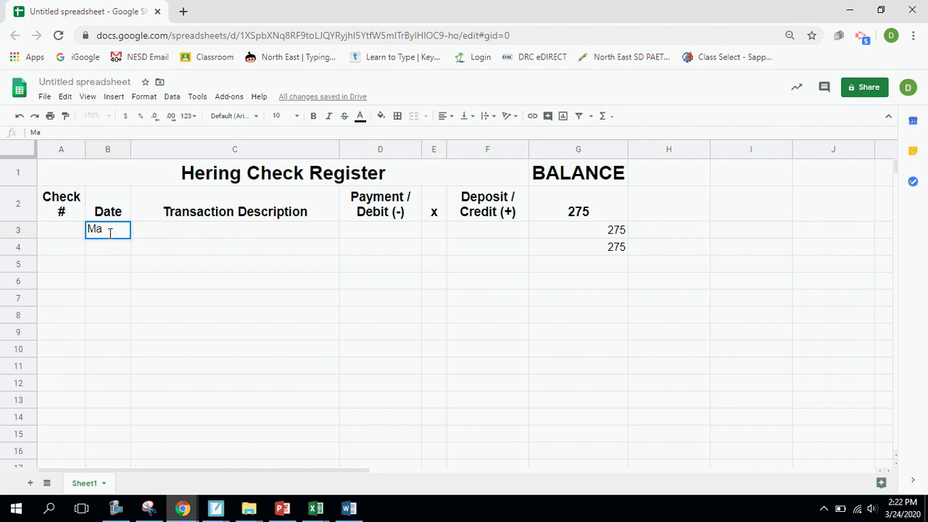
{"action": "type", "text": "rch 25"}
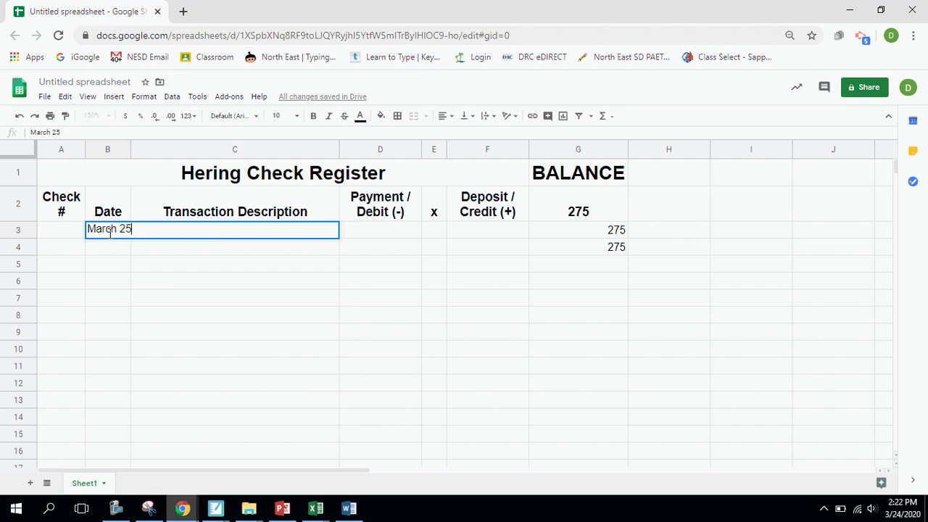
{"action": "key", "text": "Return"}
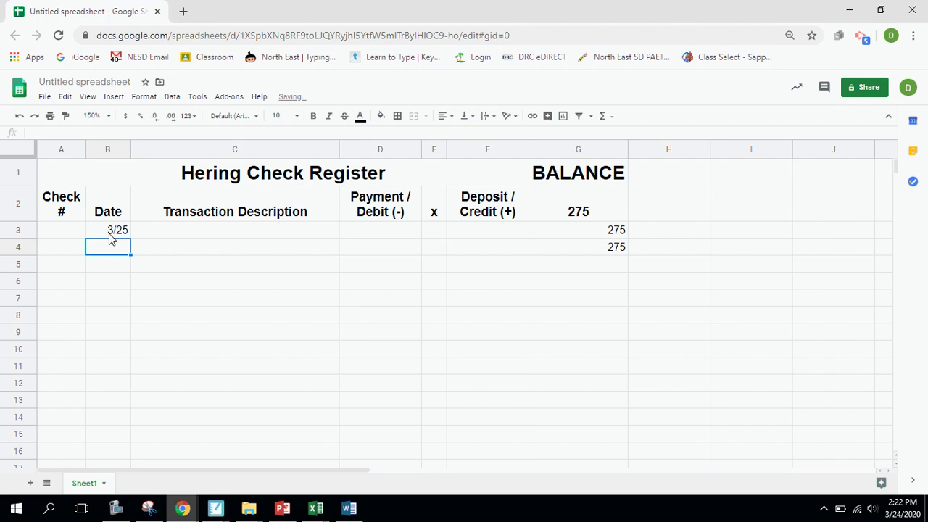
{"action": "left_click", "coordinate": [109, 234]}
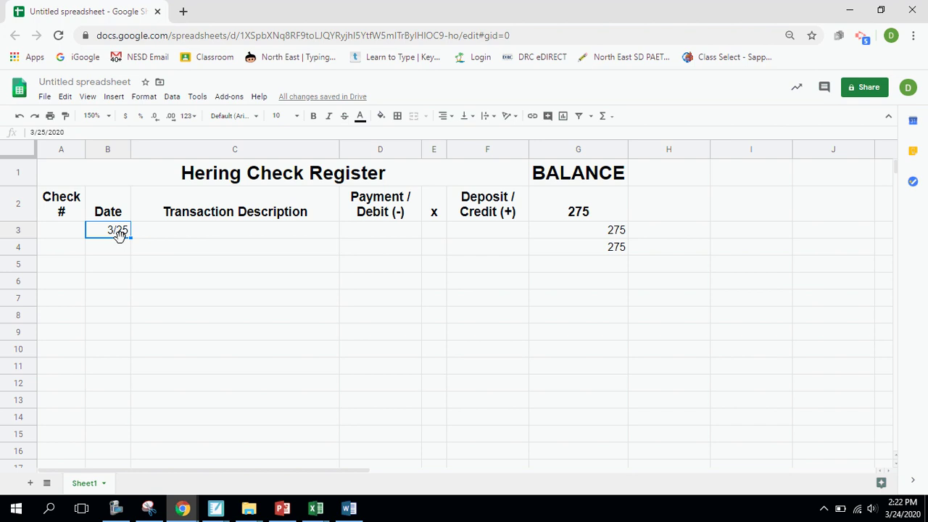
{"action": "key", "text": "Delete"}
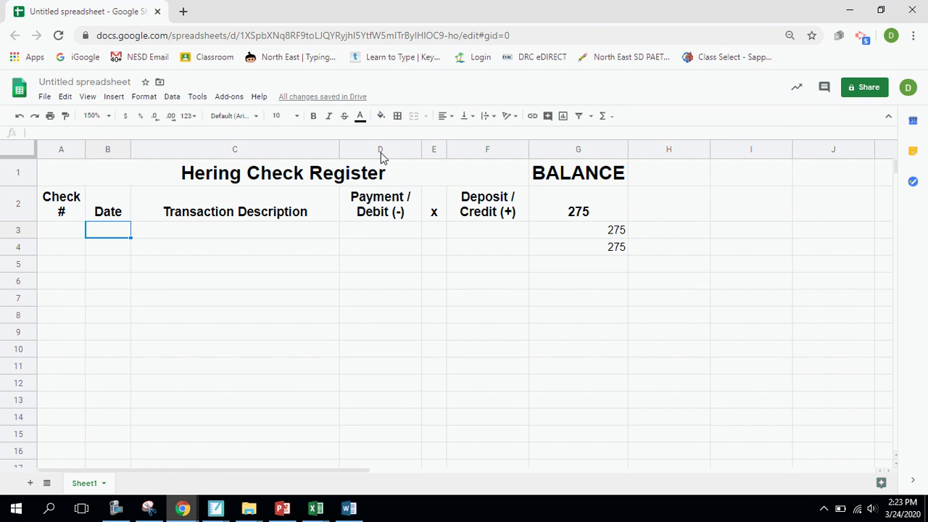
- Format the Payment / Debit, Deposit / Credit and BALANCE columns (D, F and G) as currency
{"action": "left_click", "coordinate": [381, 152]}
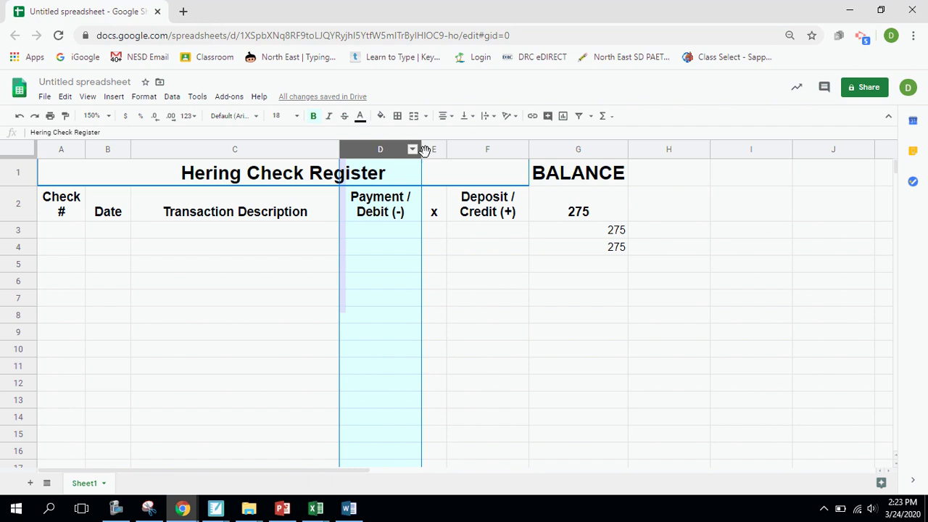
{"action": "left_click", "coordinate": [486, 152], "text": "ctrl"}
{"action": "left_click", "coordinate": [556, 150], "text": "ctrl"}
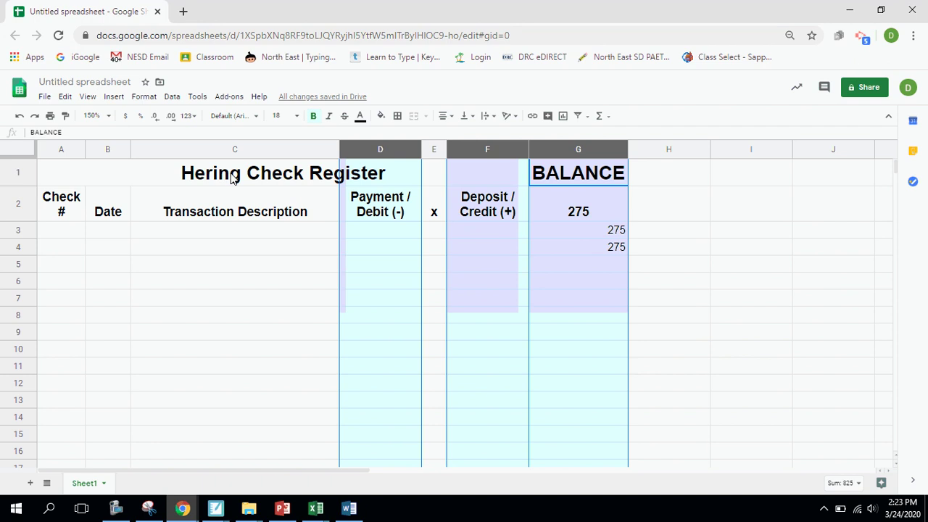
{"action": "left_click", "coordinate": [127, 117]}
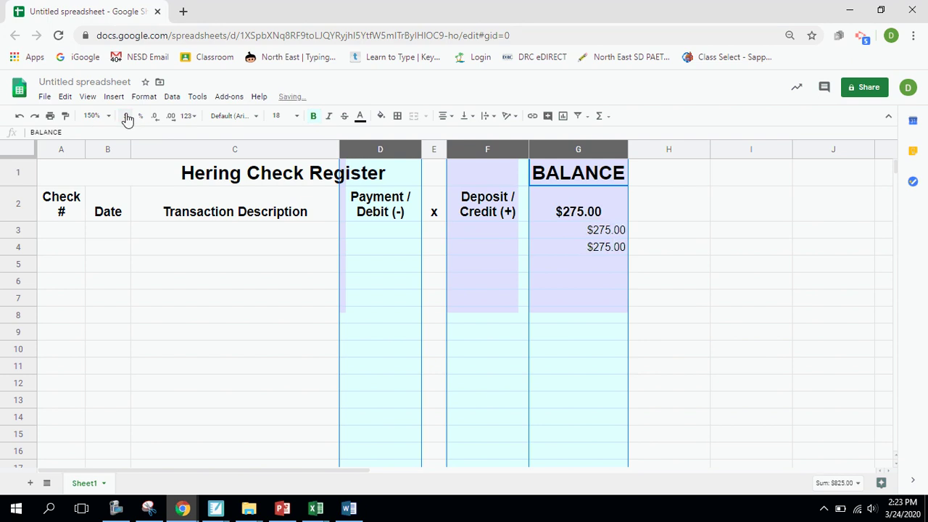
{"action": "key", "text": "ctrl+plus"}
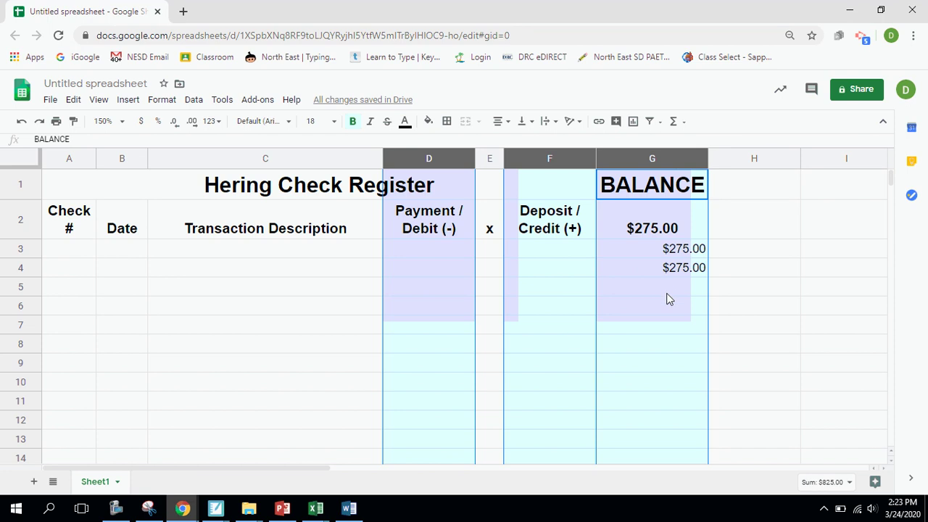
- Test the currency format by entering 6 in D9, and clear the cell again
{"action": "left_click", "coordinate": [447, 363]}
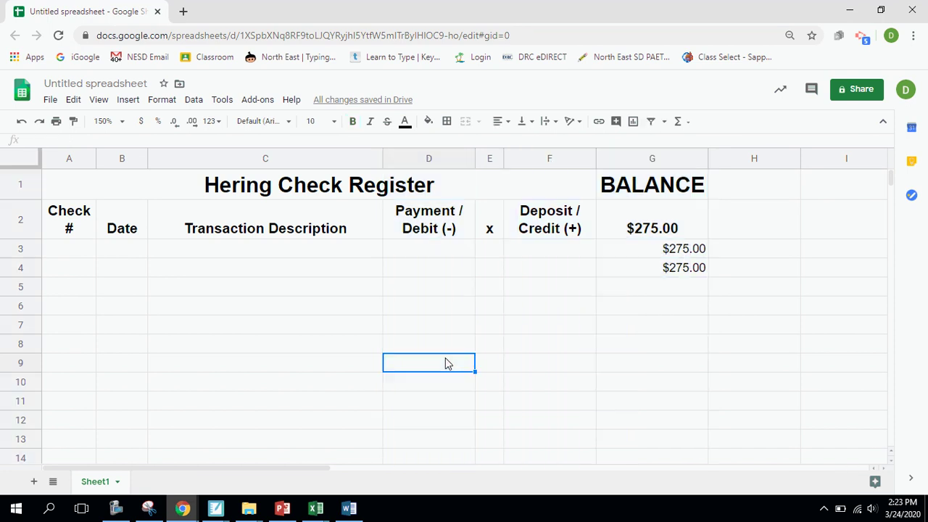
{"action": "type", "text": "6"}
{"action": "key", "text": "Return"}
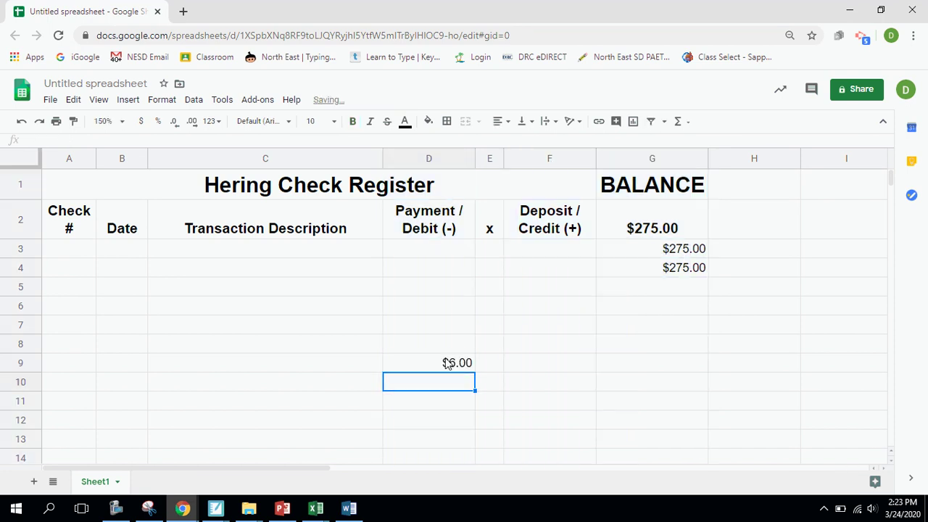
{"action": "left_click", "coordinate": [447, 363]}
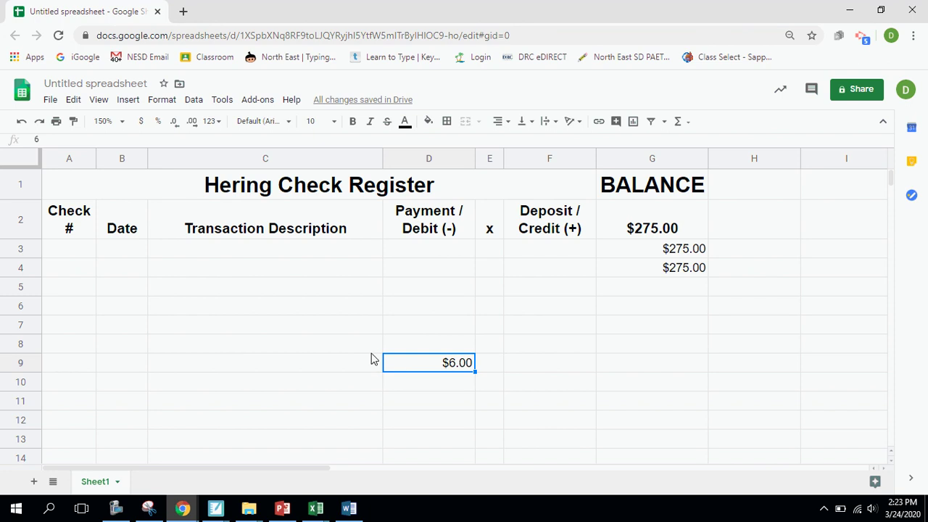
{"action": "key", "text": "Delete"}
- Insert checkboxes in cells E3 and E4 of the x column
{"action": "left_click_drag", "start_coordinate": [492, 251], "coordinate": [494, 279]}
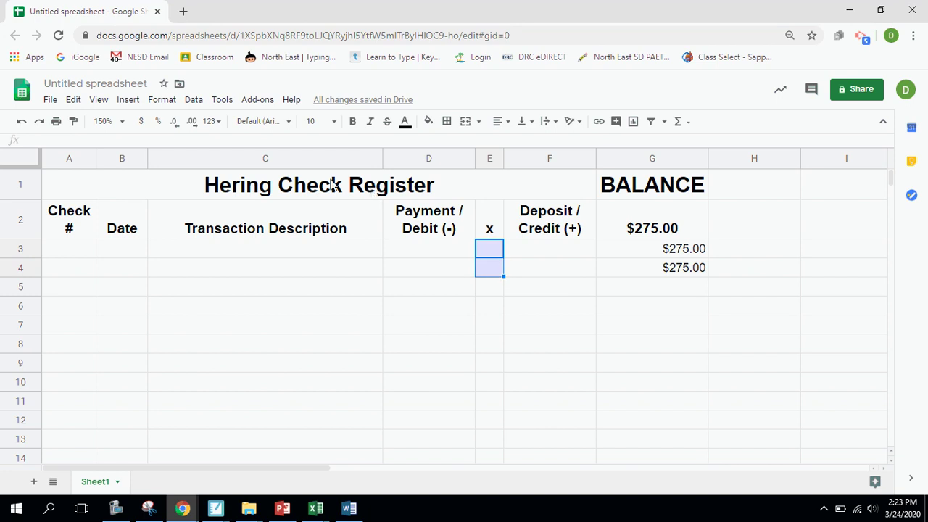
{"action": "left_click", "coordinate": [129, 106]}
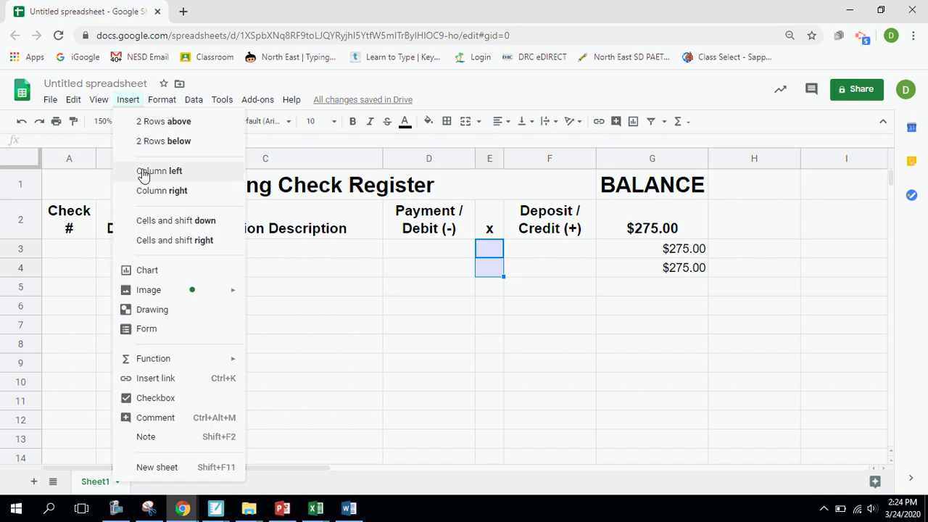
{"action": "left_click", "coordinate": [155, 400]}
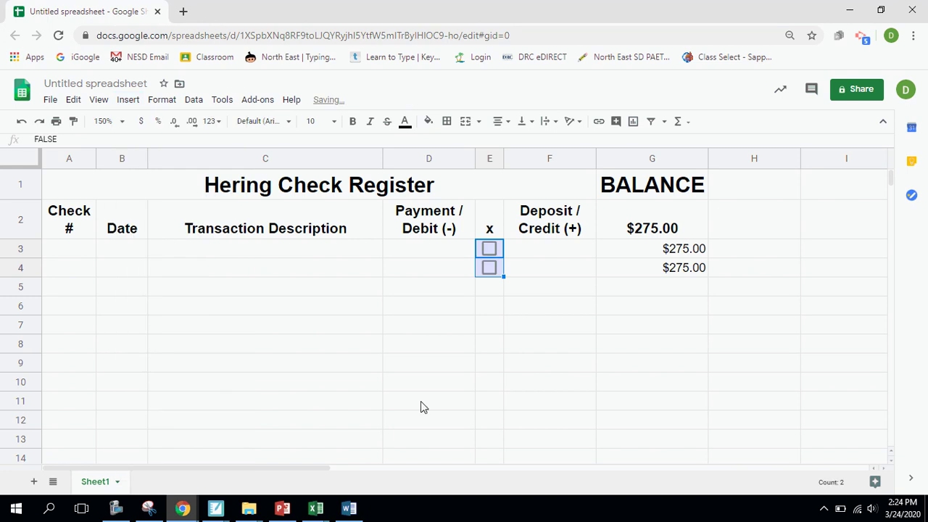
- Test the checkbox in E3 by ticking it and unticking it again
{"action": "left_click", "coordinate": [491, 370]}
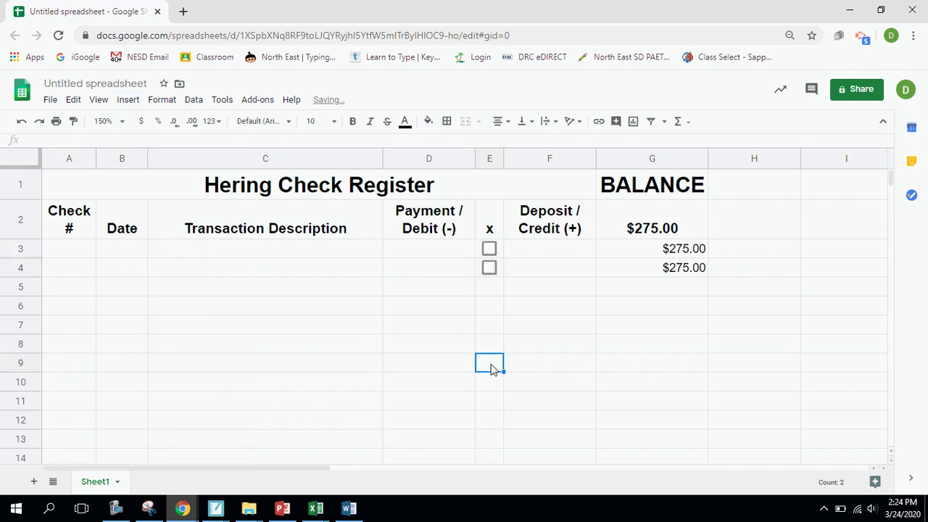
{"action": "left_click", "coordinate": [490, 250]}
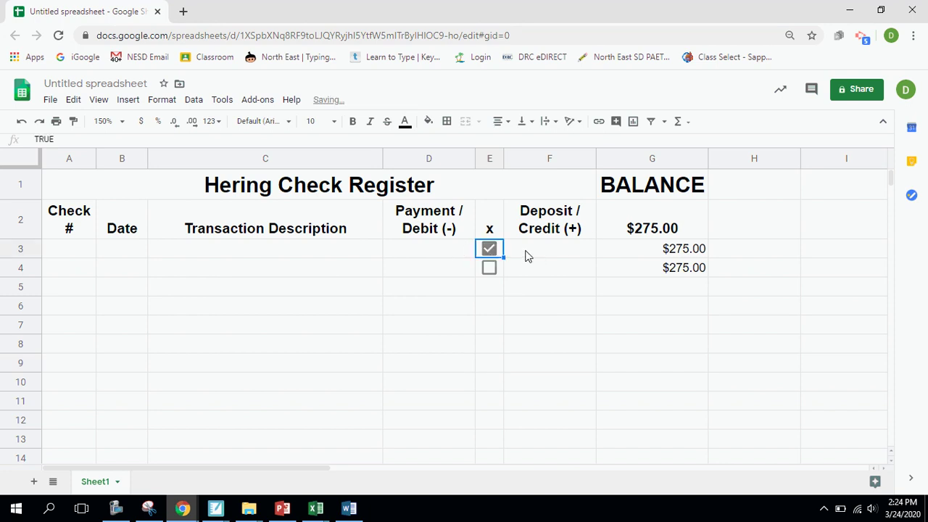
{"action": "left_click", "coordinate": [491, 251]}
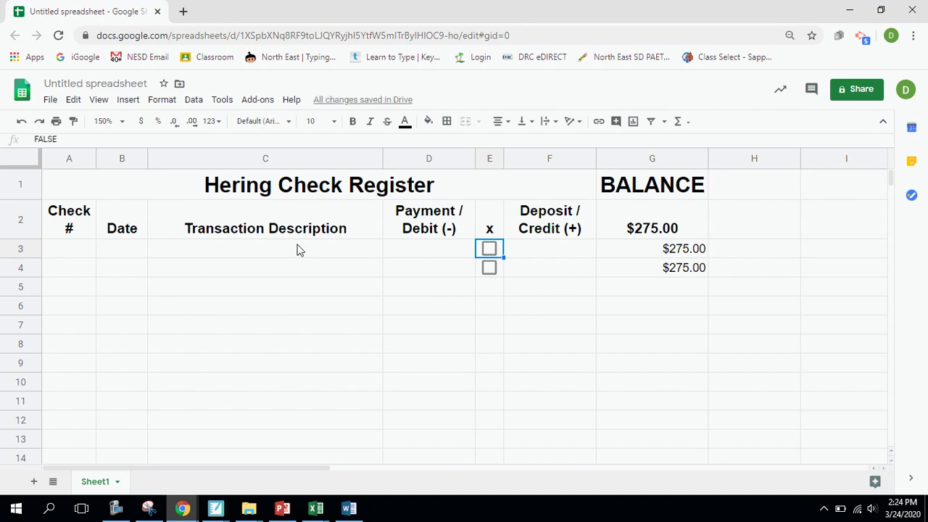
- Fill the starting balance cell G2 with light gray
{"action": "left_click", "coordinate": [620, 227]}
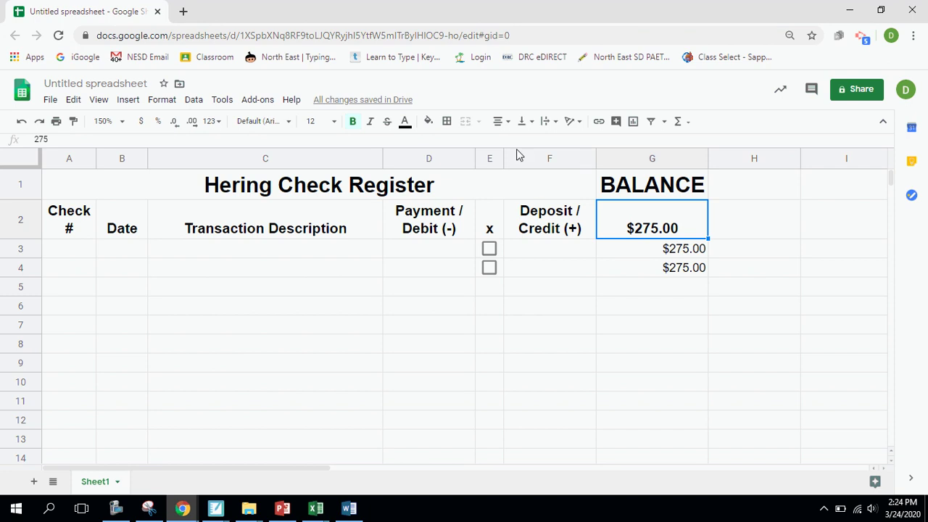
{"action": "left_click", "coordinate": [429, 121]}
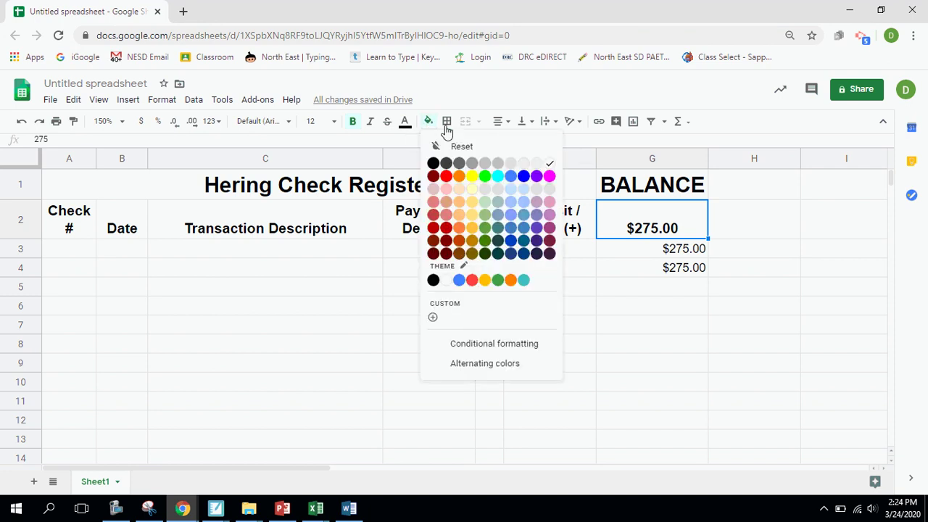
{"action": "left_click", "coordinate": [536, 169]}
{"action": "left_click_drag", "start_coordinate": [536, 158], "coordinate": [355, 293]}
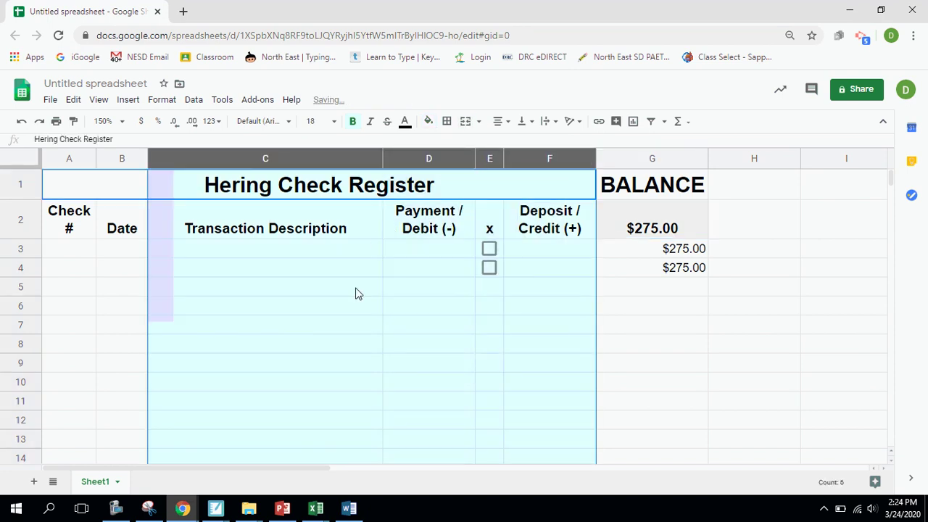
{"action": "left_click", "coordinate": [355, 293]}
- Shade the first register row, A3 to G3, with the same light gray fill
{"action": "left_click", "coordinate": [53, 253]}
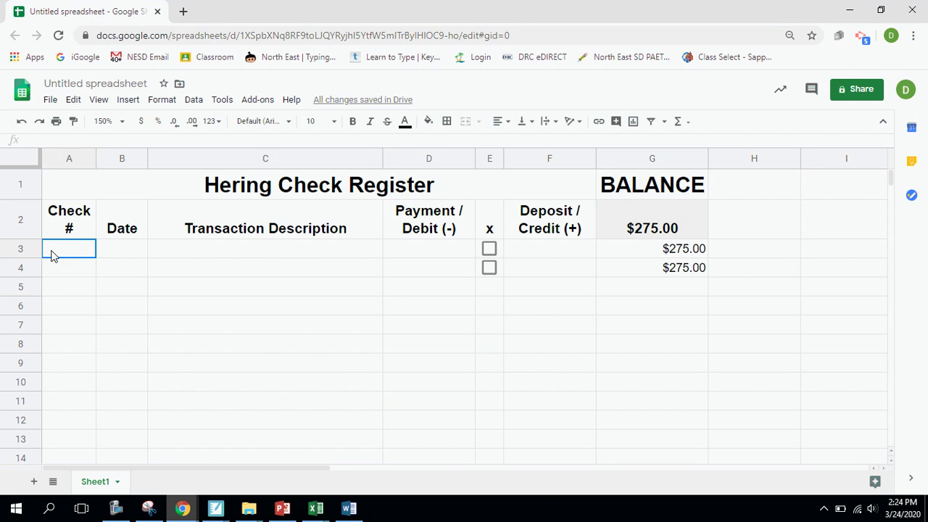
{"action": "left_click_drag", "start_coordinate": [52, 254], "coordinate": [627, 254]}
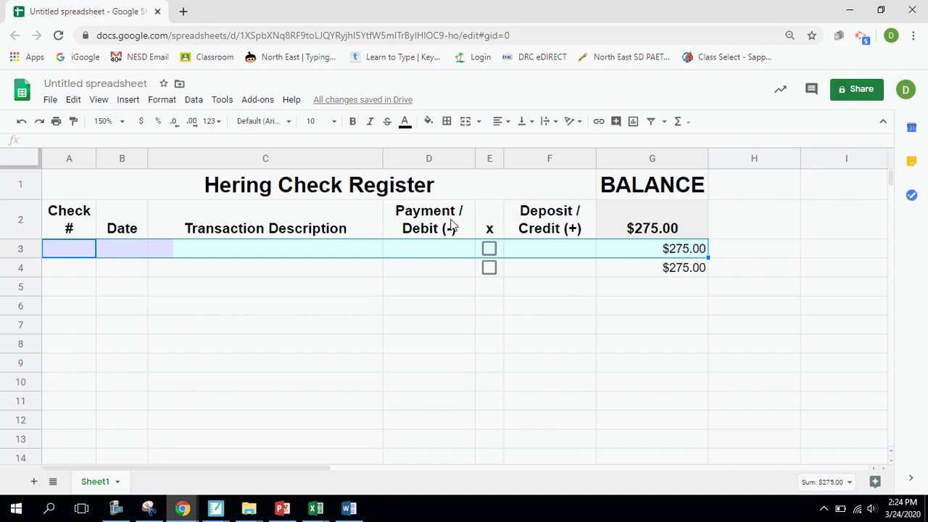
{"action": "left_click", "coordinate": [428, 121]}
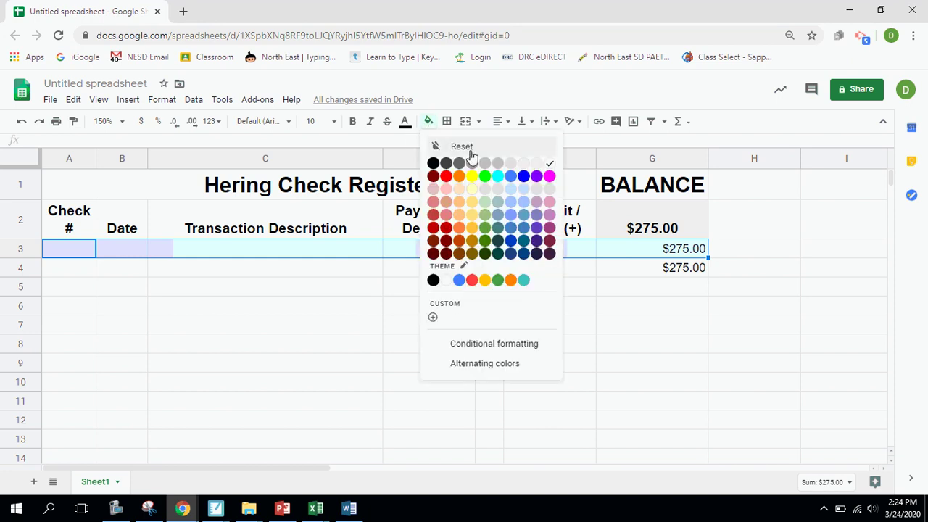
{"action": "left_click", "coordinate": [536, 163]}
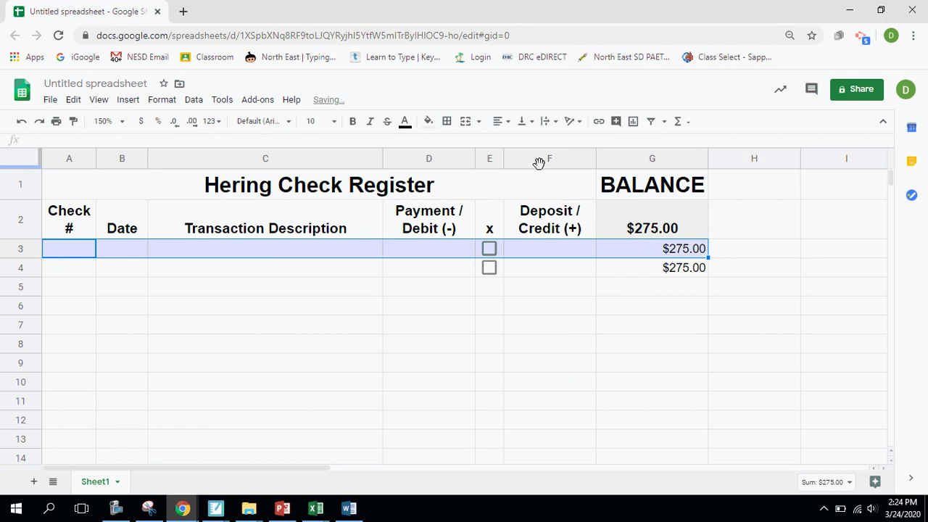
{"action": "left_click", "coordinate": [335, 382]}
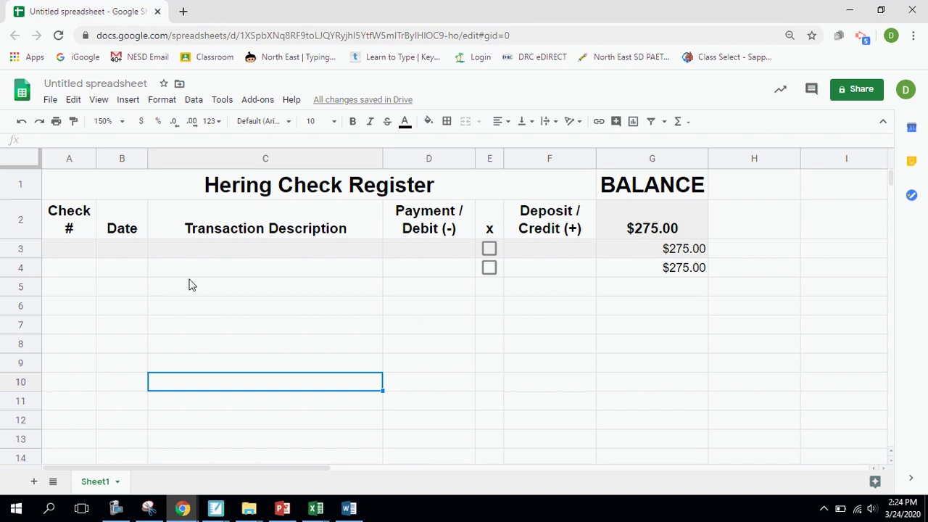
- Fill the two-row pattern in A3:G4 down to row 11, copying shading, checkboxes and balance formula
{"action": "left_click_drag", "start_coordinate": [63, 251], "coordinate": [674, 280]}
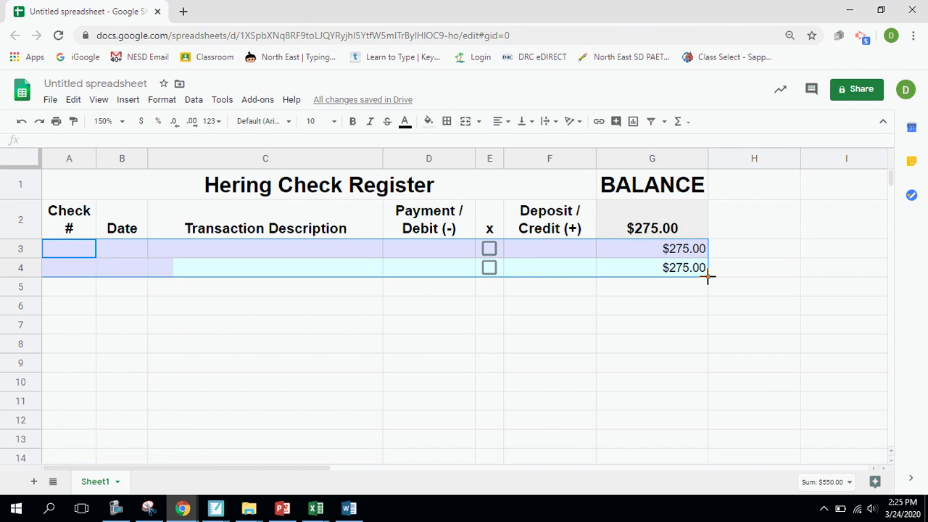
{"action": "left_click_drag", "start_coordinate": [708, 277], "coordinate": [711, 416]}
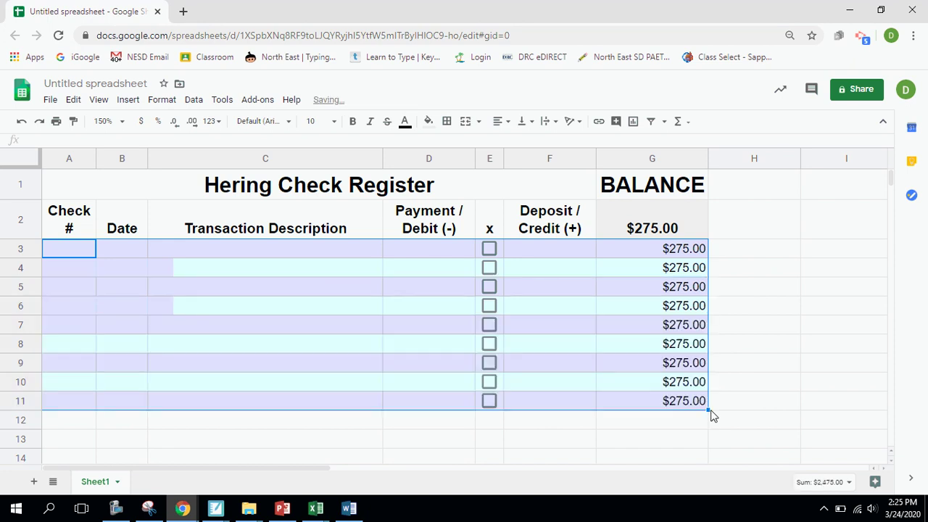
{"action": "left_click", "coordinate": [611, 366]}
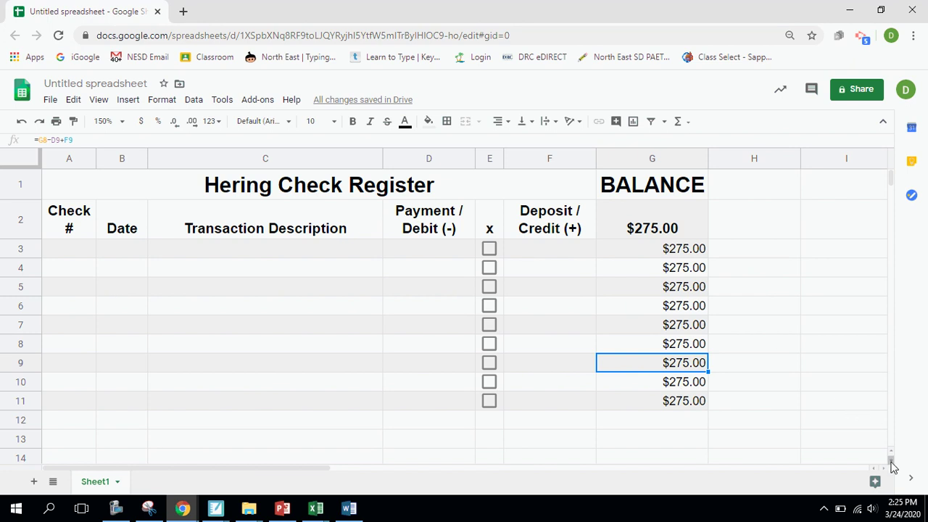
- Try filling the three-row range A6:G8 down to row 15
{"action": "left_click_drag", "start_coordinate": [891, 456], "coordinate": [893, 468]}
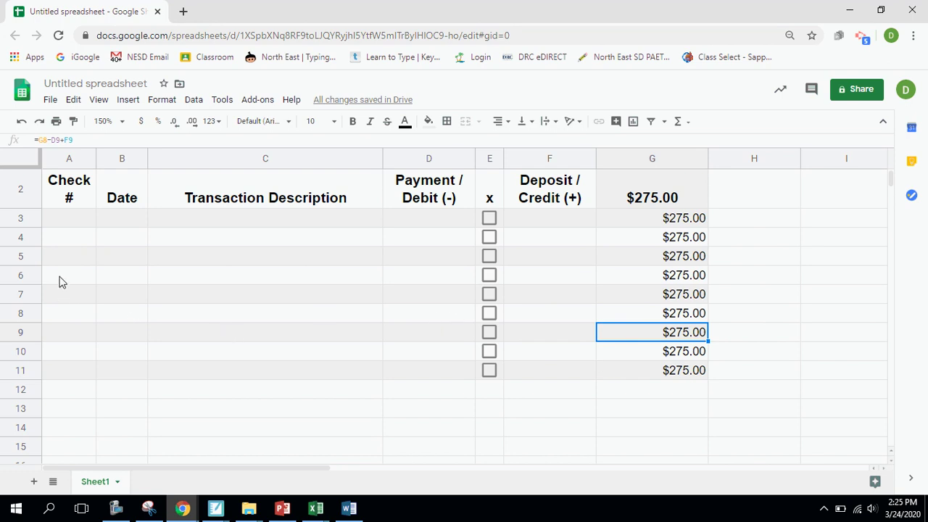
{"action": "mouse_move", "coordinate": [60, 277]}
{"action": "left_mouse_down"}
{"action": "mouse_move", "coordinate": [515, 327]}
{"action": "mouse_move", "coordinate": [640, 325]}
{"action": "left_mouse_up"}
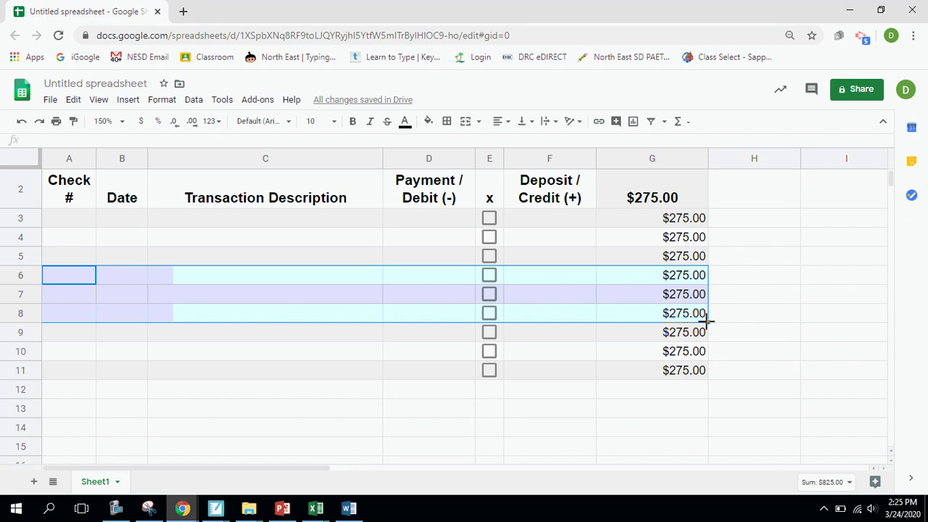
{"action": "left_click_drag", "start_coordinate": [707, 321], "coordinate": [714, 449]}
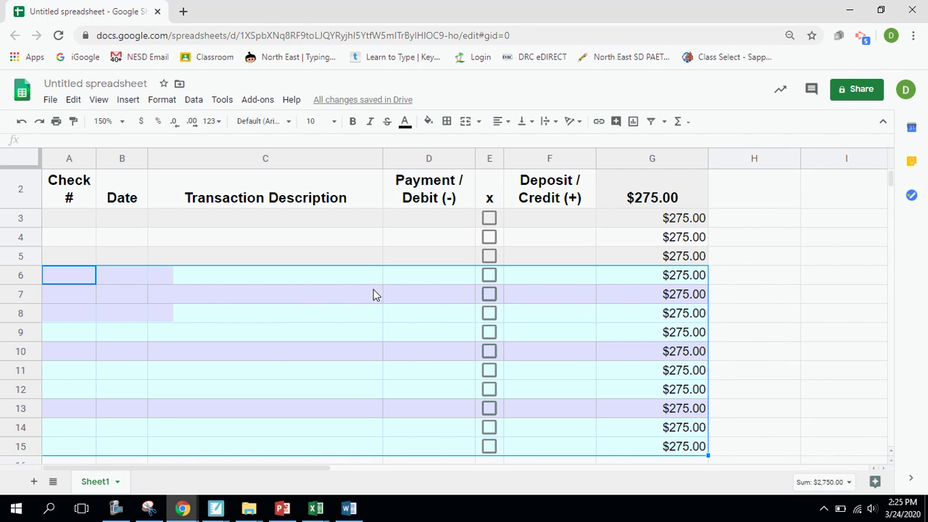
{"action": "left_click", "coordinate": [376, 320]}
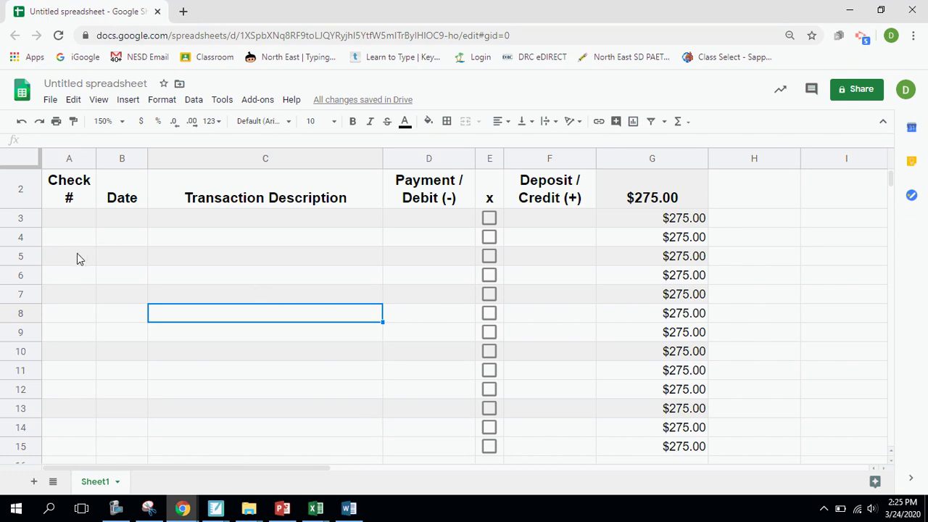
- Fill the shaded and unshaded row pair in A5:G6 down to row 15 to restore alternating shading
{"action": "left_click_drag", "start_coordinate": [77, 259], "coordinate": [645, 282]}
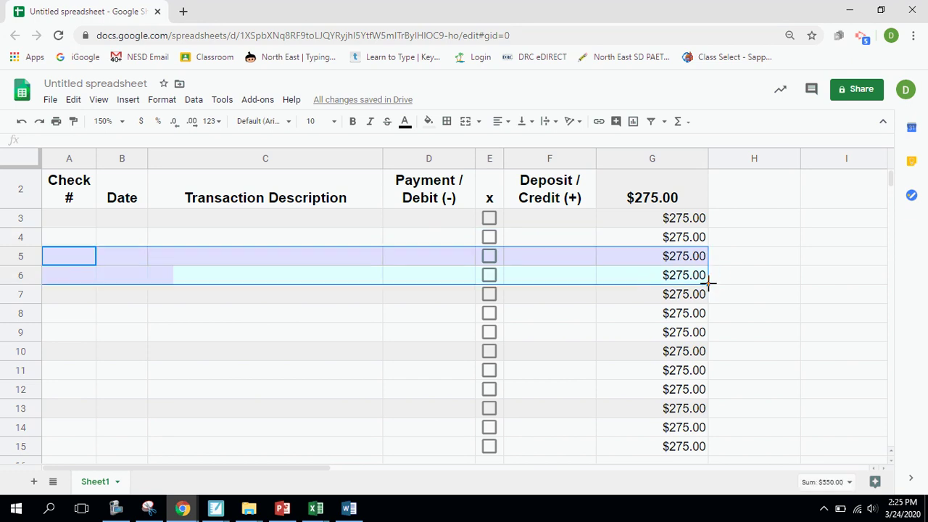
{"action": "left_click_drag", "start_coordinate": [706, 284], "coordinate": [718, 455]}
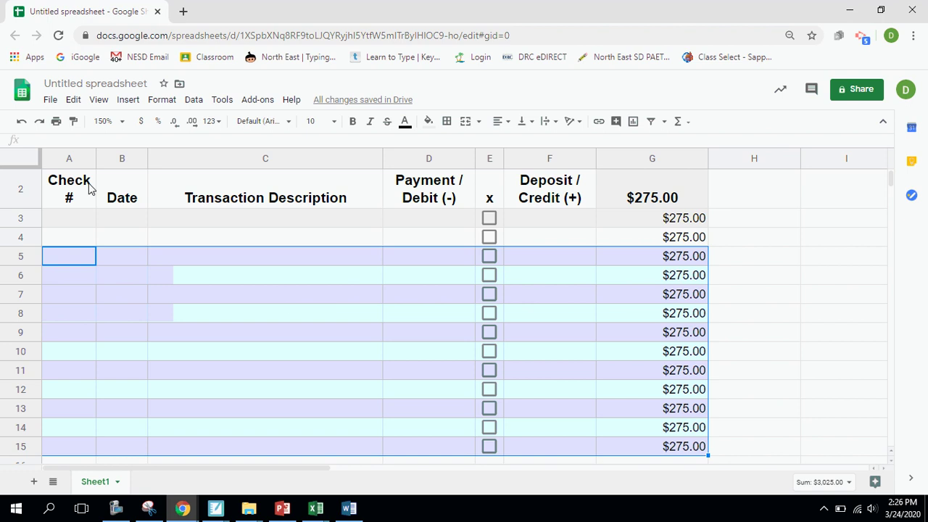
{"action": "left_click", "coordinate": [76, 206]}
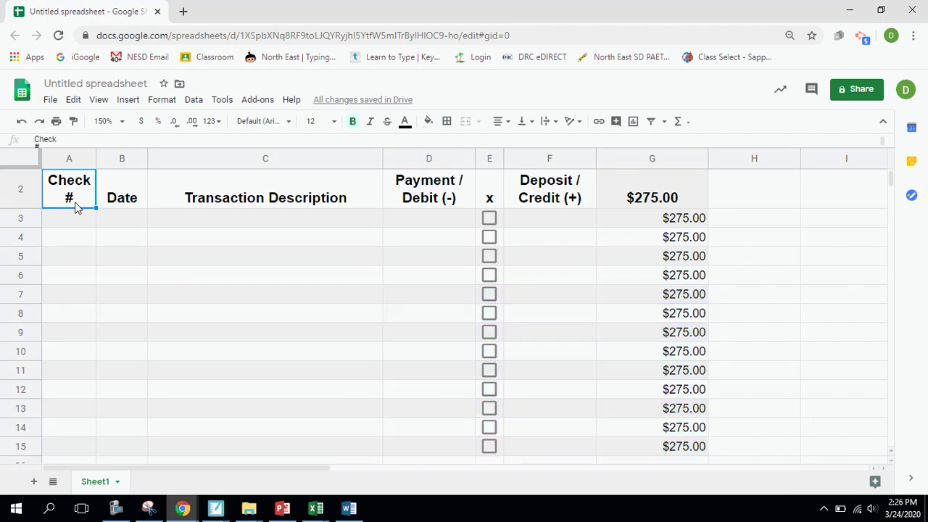
- Freeze the title and header rows, 1 and 2, at the top of the sheet
{"action": "key", "text": "Up"}
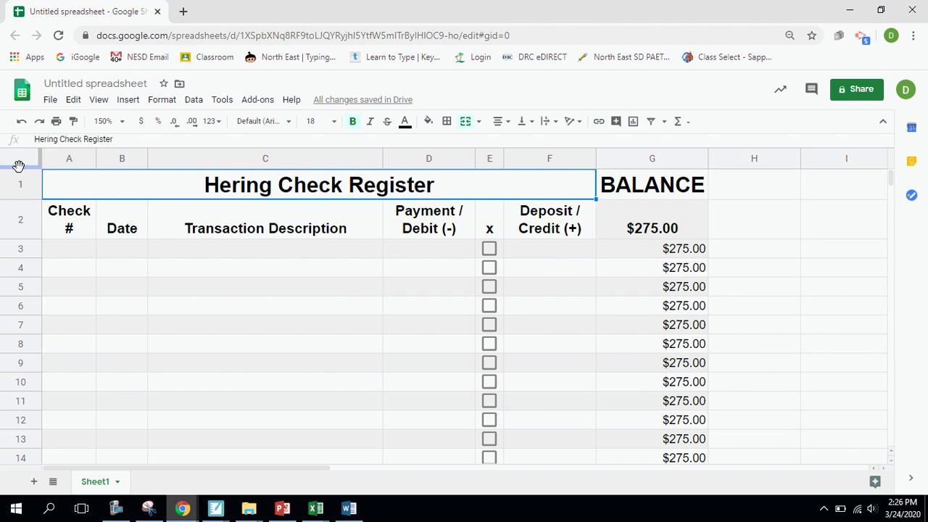
{"action": "left_click_drag", "start_coordinate": [19, 165], "coordinate": [17, 238]}
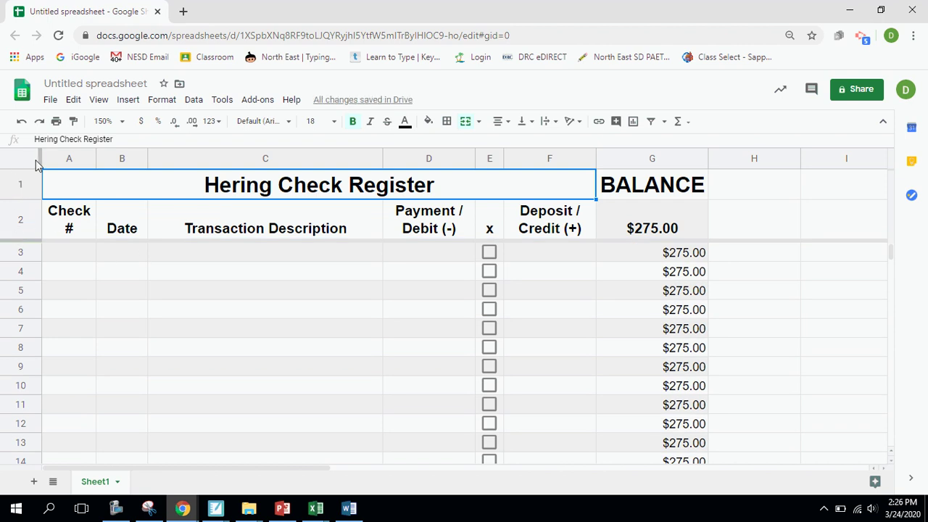
- Try to freeze columns A and B of the check register
{"action": "left_click_drag", "start_coordinate": [40, 158], "coordinate": [146, 159]}
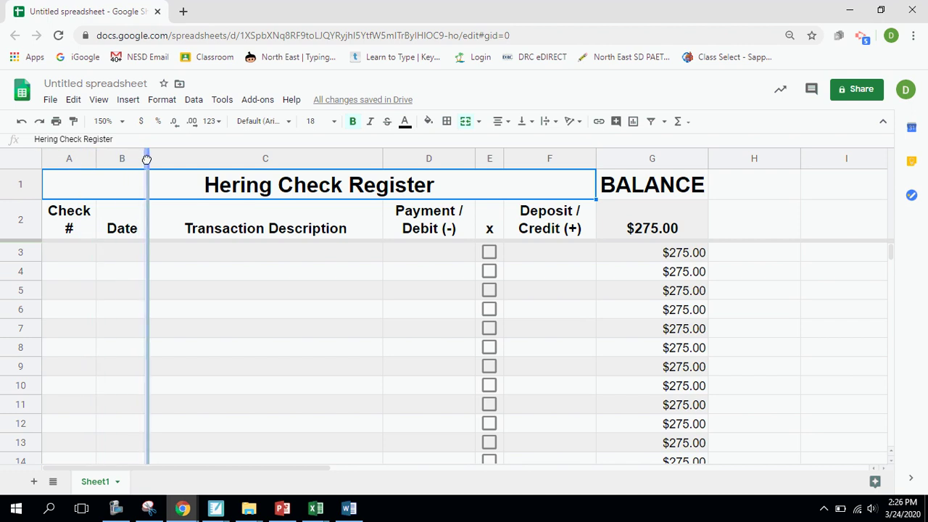
{"action": "left_click_drag", "start_coordinate": [147, 159], "coordinate": [147, 159]}
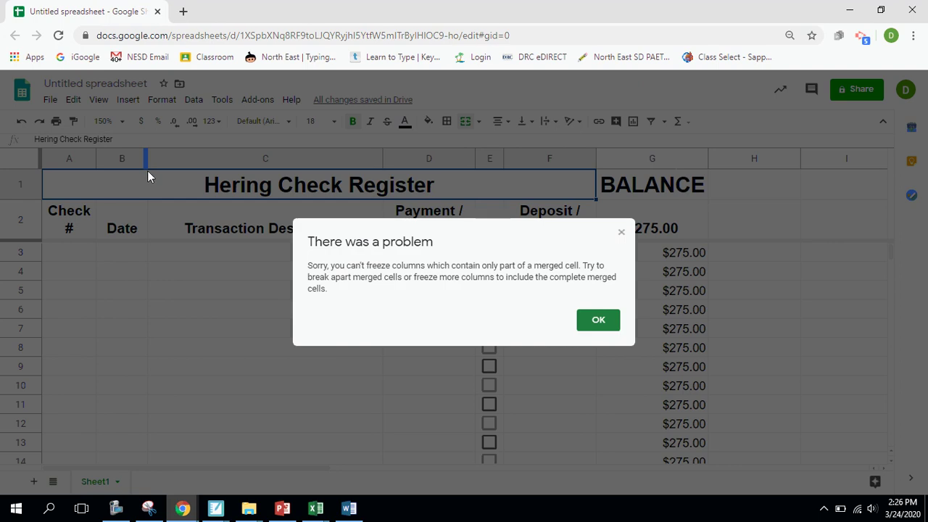
{"action": "left_click", "coordinate": [600, 321]}
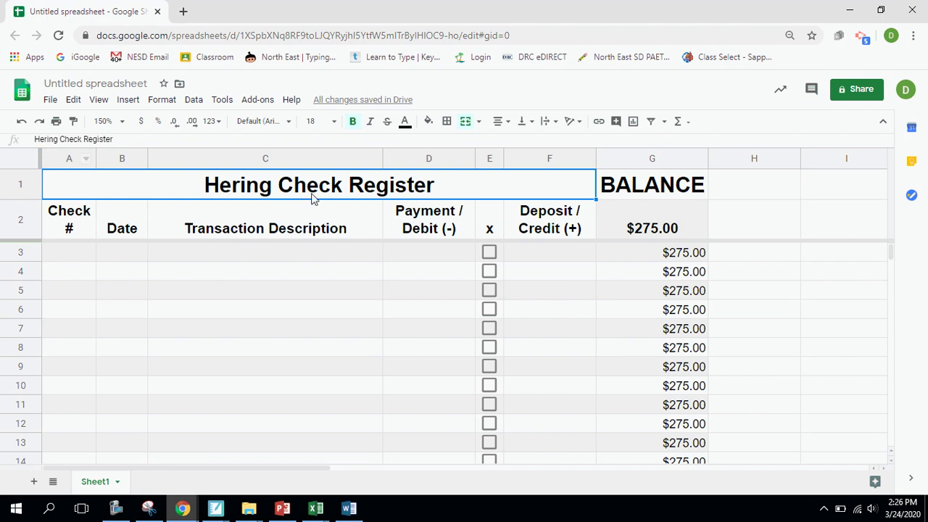
- Examine the lower register rows beneath the frozen title and header rows
{"action": "left_click", "coordinate": [892, 461]}
{"action": "scroll", "coordinate": [888, 377], "scroll_direction": "up", "scroll_amount": 1}
{"action": "left_click", "coordinate": [361, 284]}
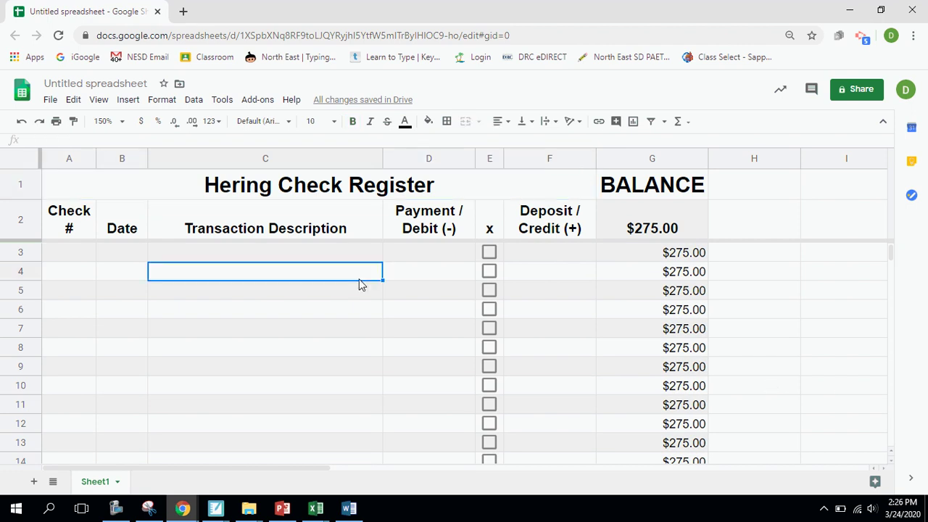
{"action": "key", "text": "Down"}
{"action": "key", "text": "Down"}
{"action": "key", "text": "Down"}
{"action": "key", "text": "Down"}
{"action": "key", "text": "Down"}
{"action": "key", "text": "Down"}
{"action": "key", "text": "Down"}
{"action": "key", "text": "Down"}
{"action": "key", "text": "Down"}
{"action": "key", "text": "Down"}
{"action": "key", "text": "Down"}
{"action": "key", "text": "Down"}
{"action": "key", "text": "Down"}
{"action": "key", "text": "Down"}
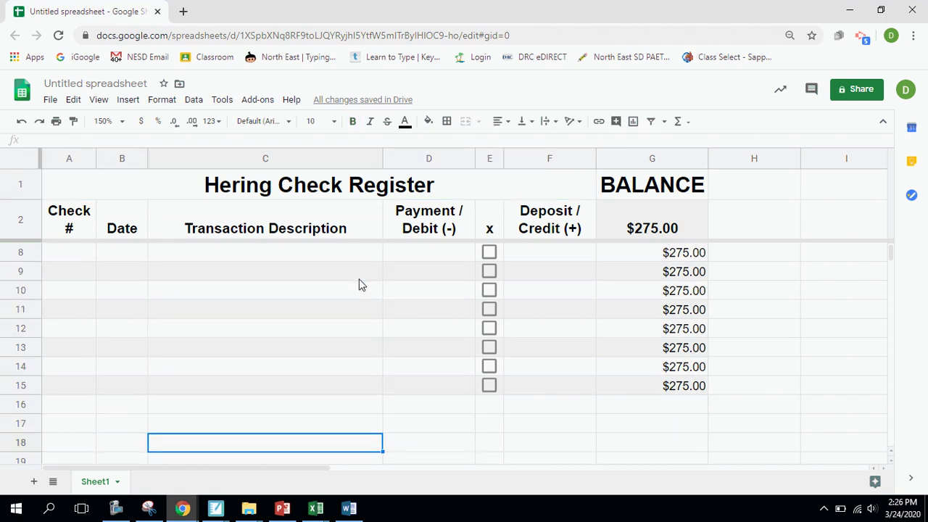
{"action": "key", "text": "Down"}
{"action": "key", "text": "Down"}
{"action": "key", "text": "Down"}
{"action": "key", "text": "Down"}
{"action": "key", "text": "Down"}
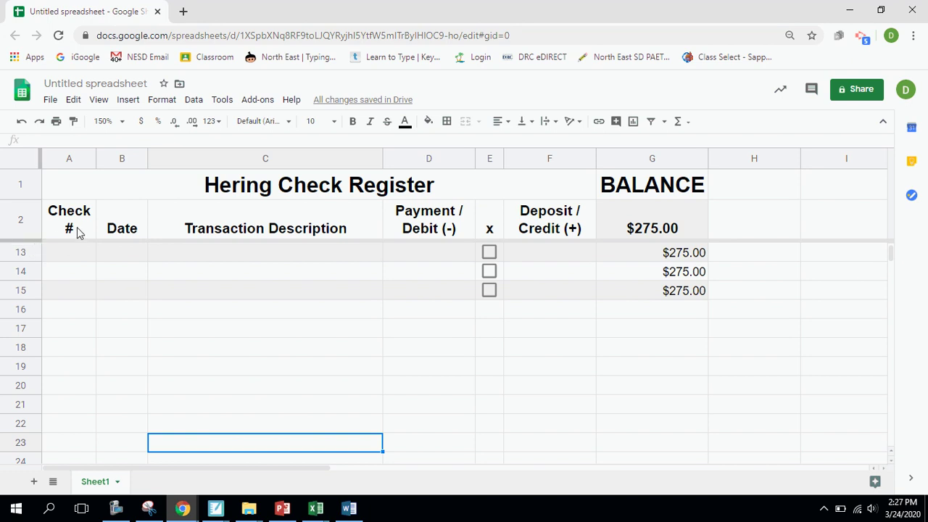
- Fill the unshaded and shaded row pair in A14:G15 down to row 23 and return to cell A3
{"action": "left_click", "coordinate": [71, 272]}
{"action": "left_click_drag", "start_coordinate": [71, 272], "coordinate": [702, 454]}
{"action": "key", "text": "ctrl+z"}
{"action": "key", "text": "Up"}
{"action": "key", "text": "Up"}
{"action": "key", "text": "Up"}
{"action": "key", "text": "Up"}
{"action": "key", "text": "Up"}
{"action": "key", "text": "Up"}
{"action": "key", "text": "Up"}
{"action": "key", "text": "Up"}
{"action": "key", "text": "Up"}
{"action": "key", "text": "Up"}
{"action": "key", "text": "Up"}
{"action": "key", "text": "Up"}
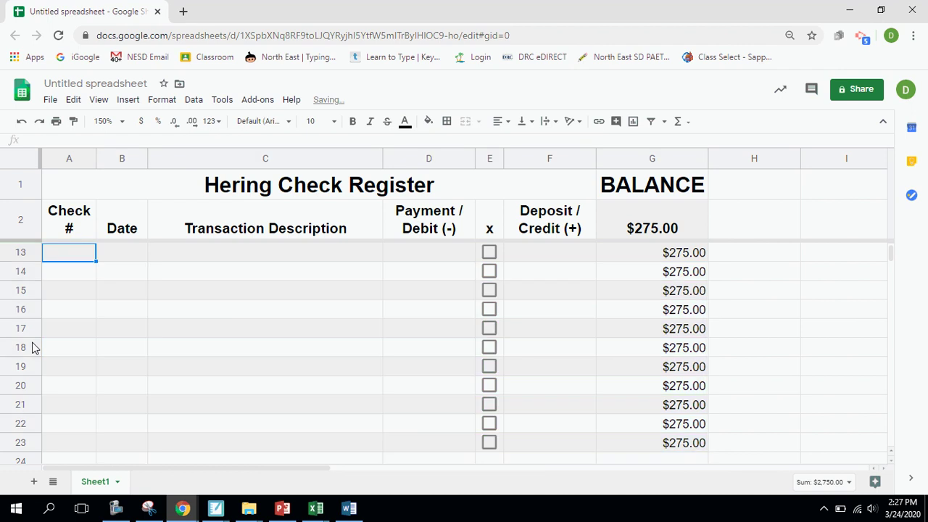
{"action": "key", "text": "Up"}
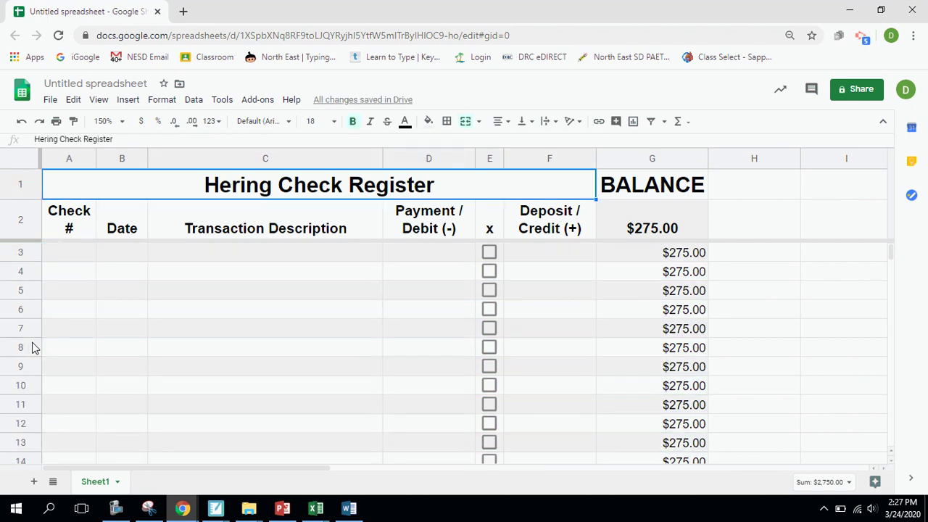
{"action": "key", "text": "Down"}
{"action": "key", "text": "Down"}
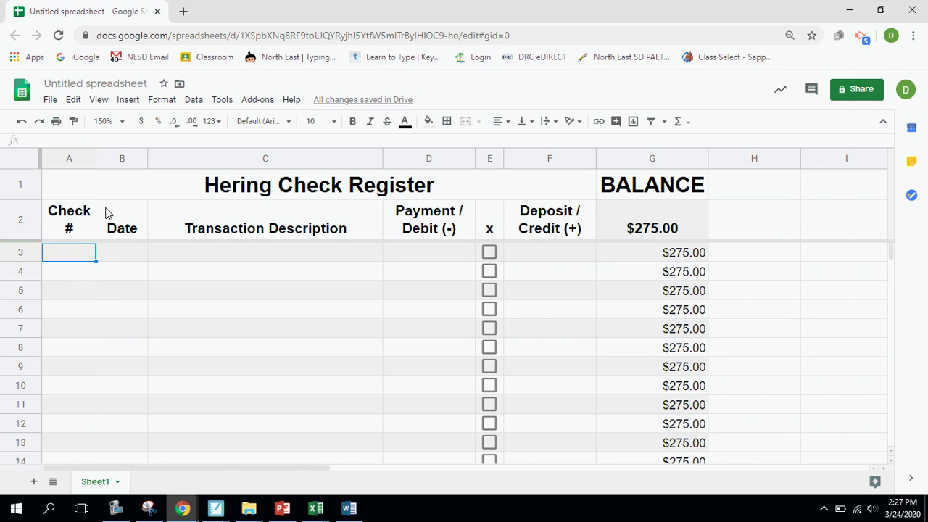
{"action": "left_click", "coordinate": [99, 120]}
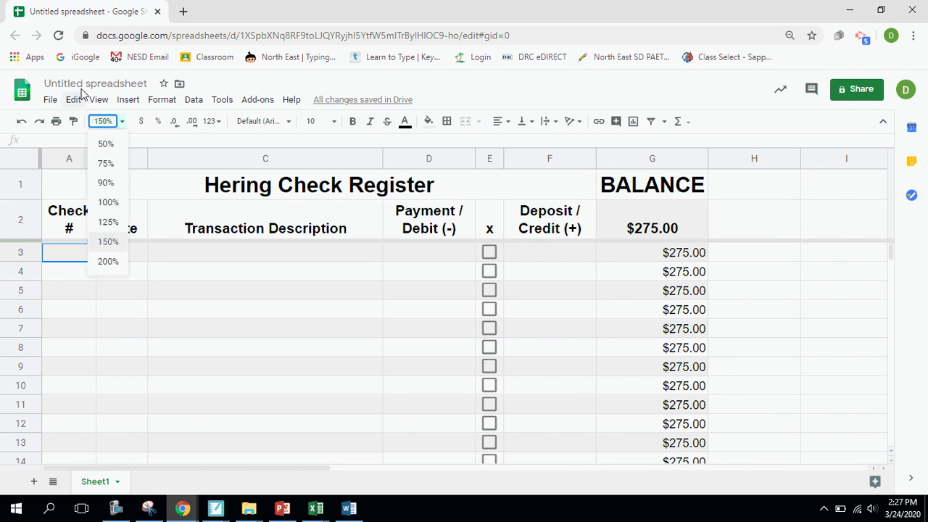
{"action": "left_click", "coordinate": [84, 35]}
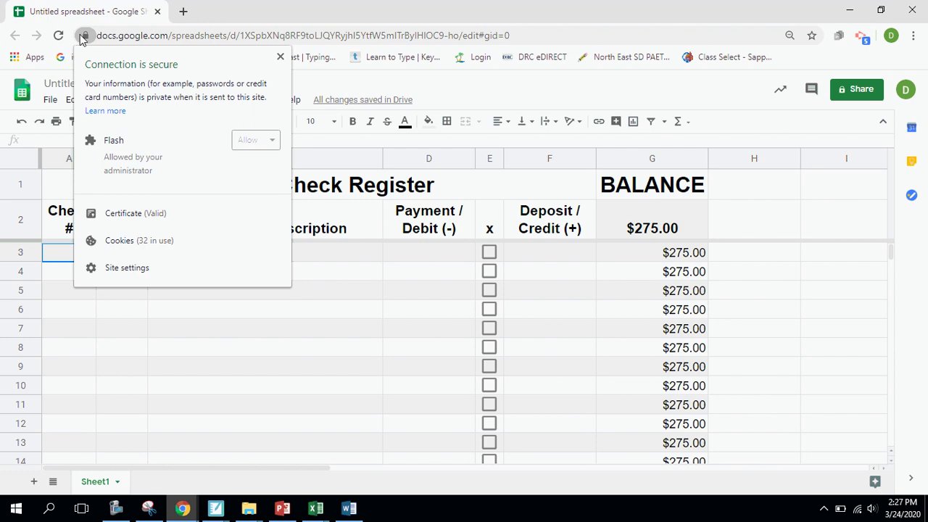
{"action": "left_click", "coordinate": [280, 58]}
- Rename the spreadsheet file to "Check Register" followed by the owner's surname
{"action": "left_click", "coordinate": [138, 83]}
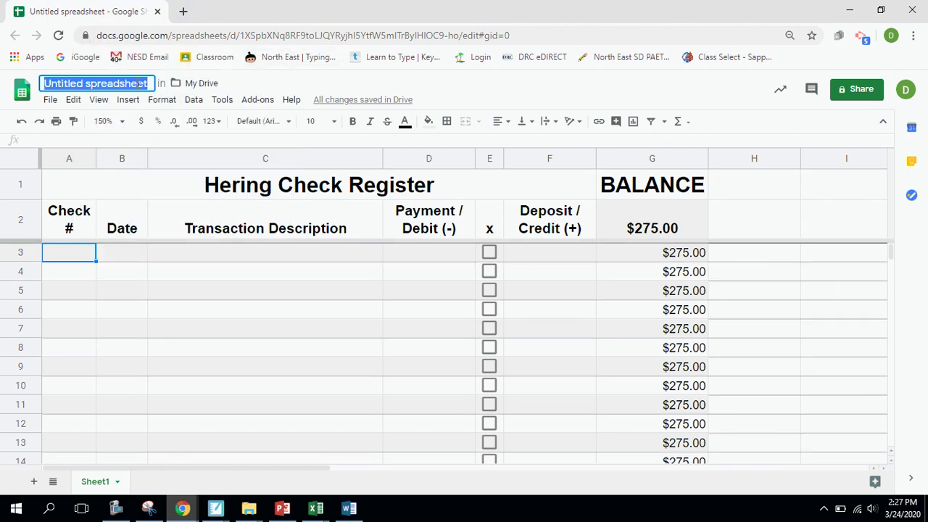
{"action": "type", "text": "C"}
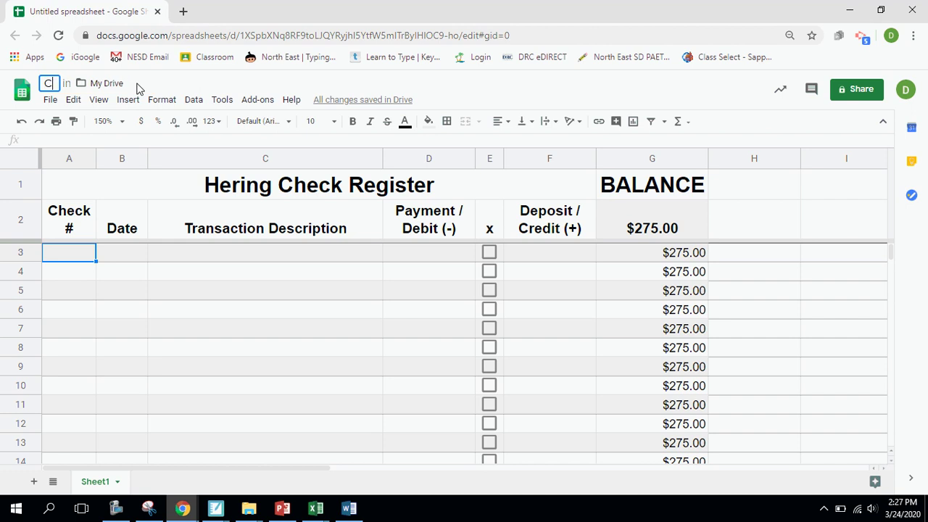
{"action": "type", "text": "heck Register"}
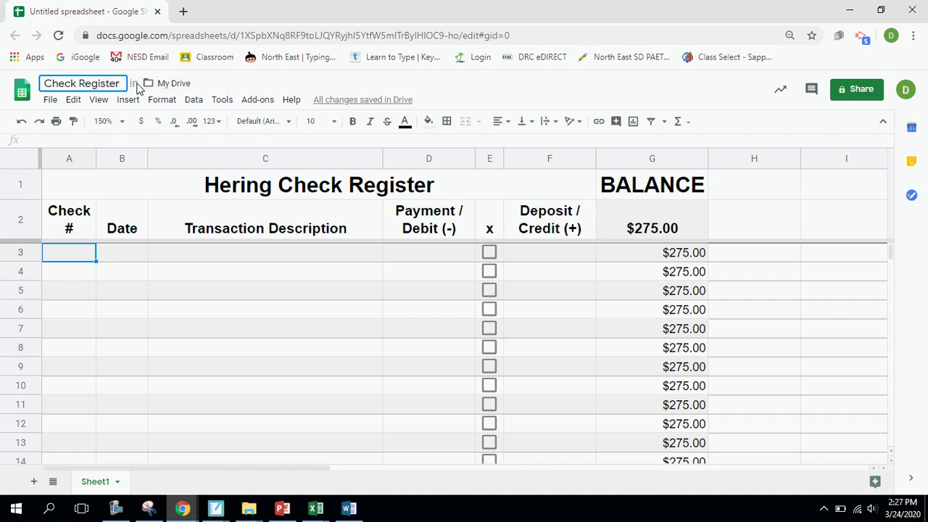
{"action": "type", "text": " 1"}
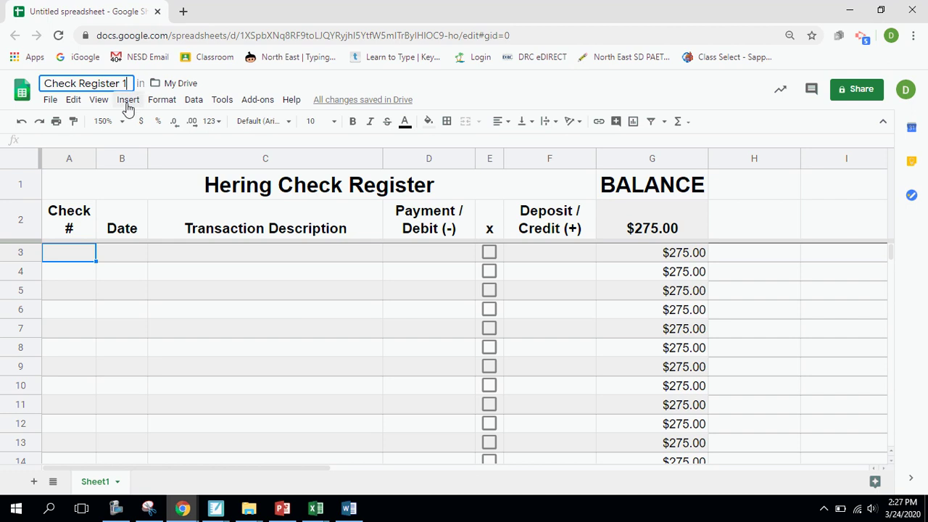
{"action": "key", "text": "BackSpace"}
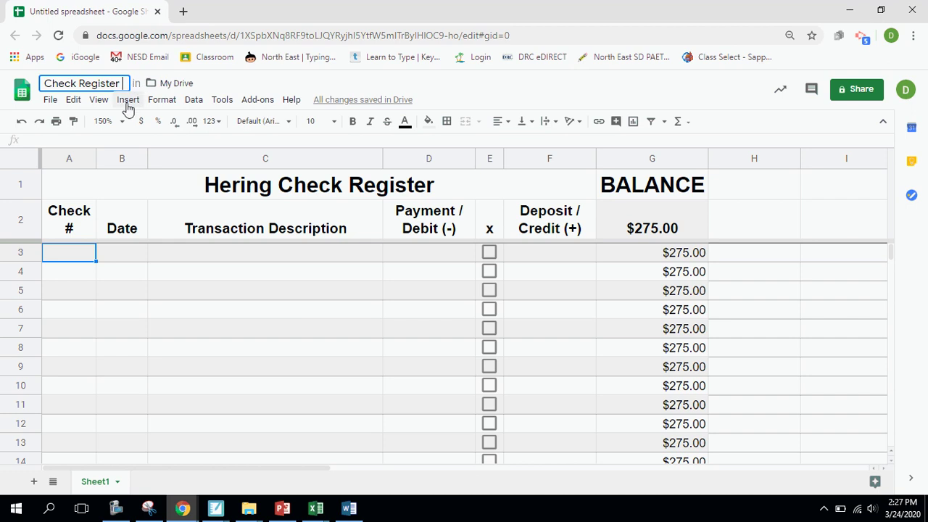
{"action": "type", "text": "Hering"}
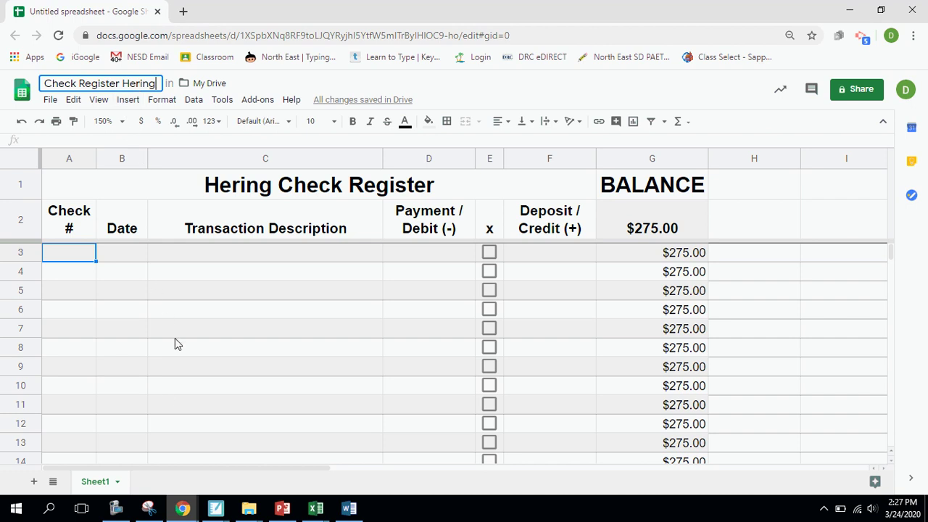
- Rename the sheet tab Sheet1 as "Check Register"
{"action": "left_click", "coordinate": [118, 482]}
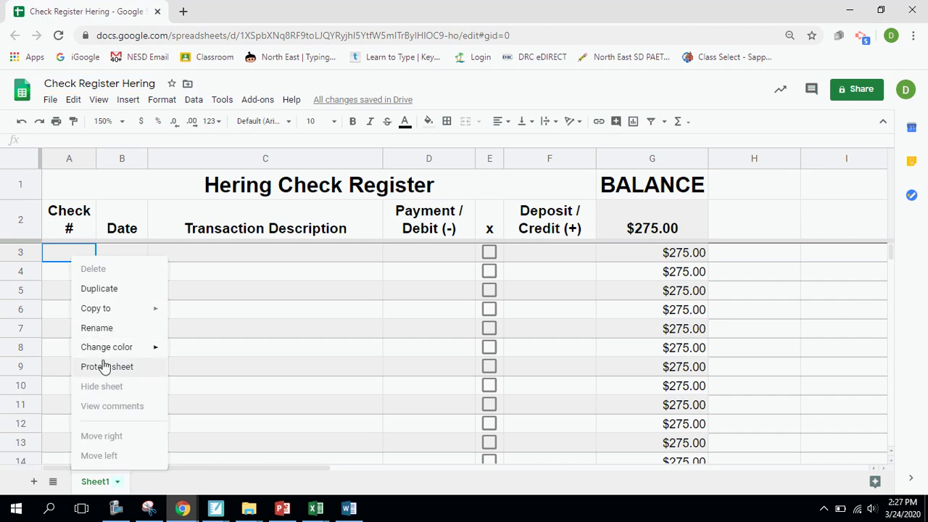
{"action": "left_click", "coordinate": [105, 328]}
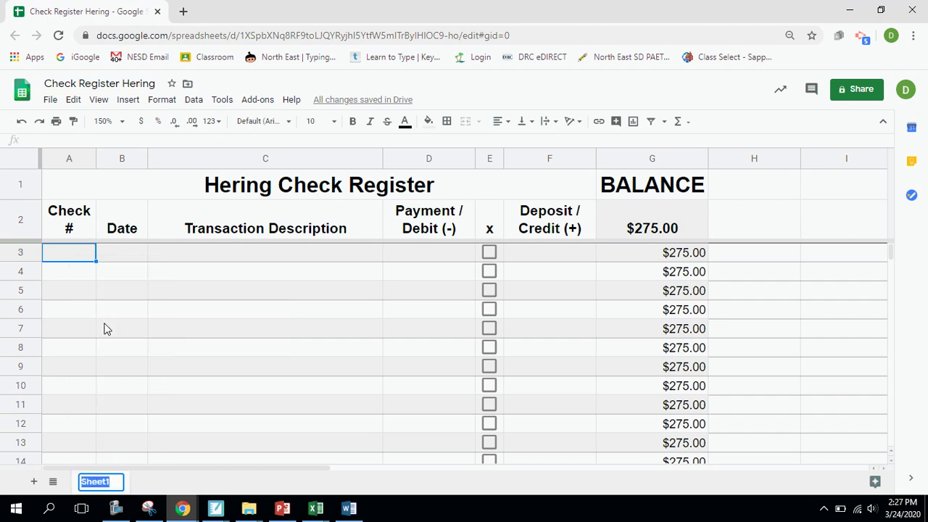
{"action": "type", "text": "Ch"}
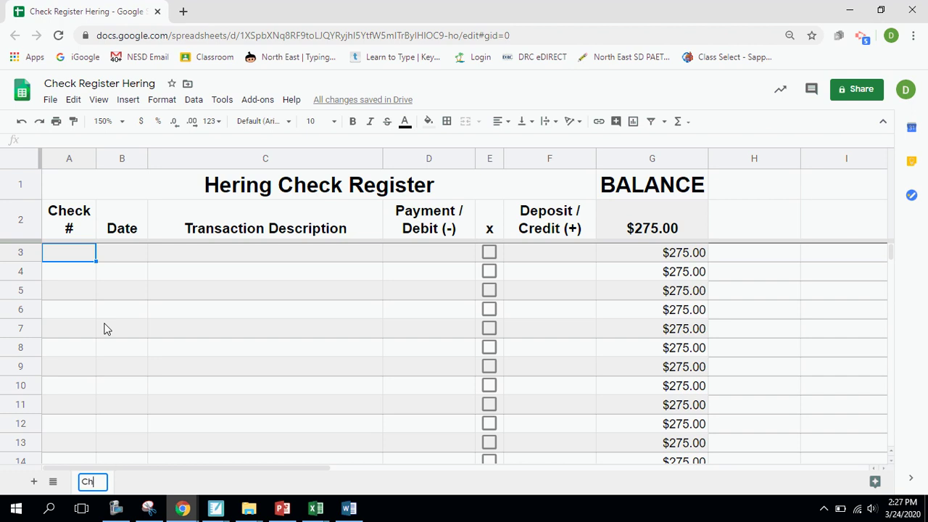
{"action": "type", "text": "eck Register"}
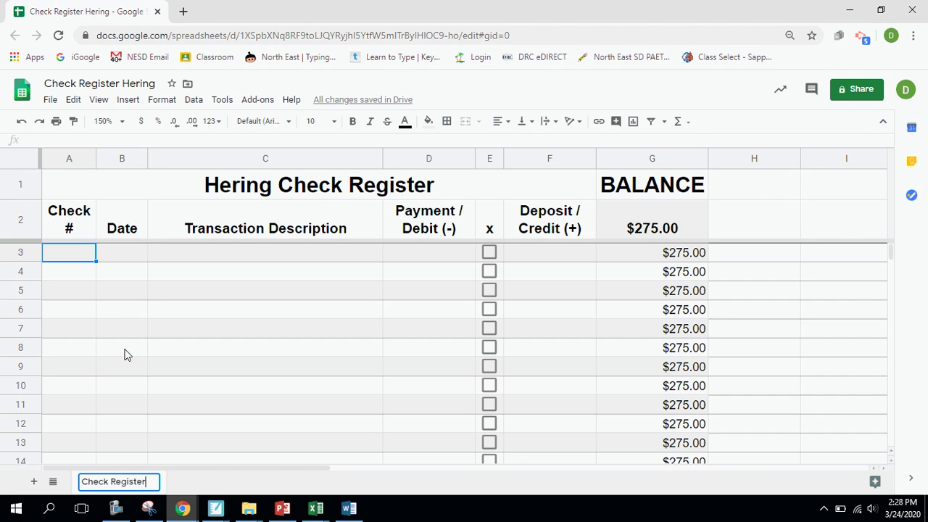
{"action": "left_click", "coordinate": [78, 284]}
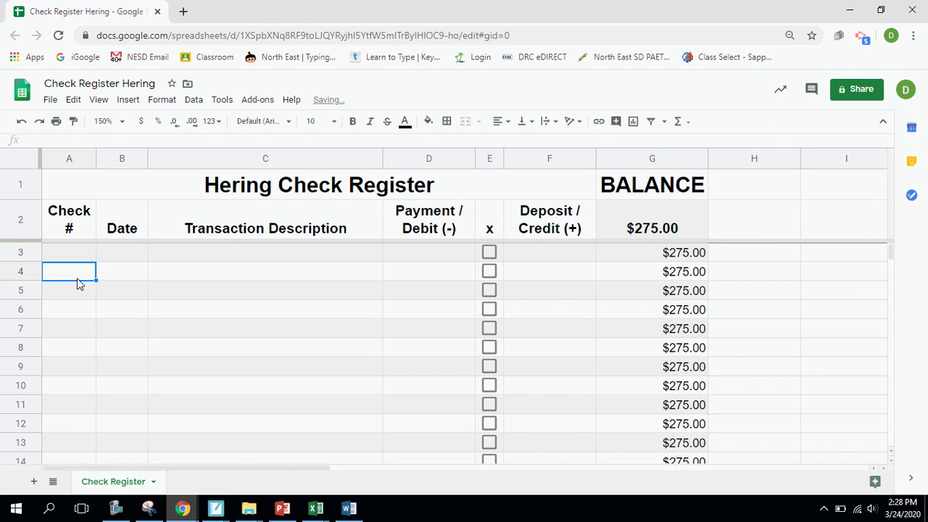